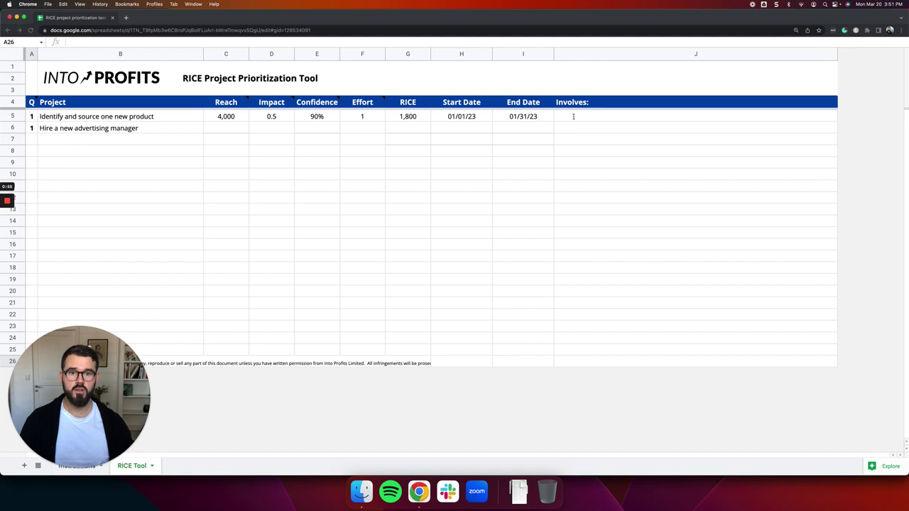
# Step: Dismiss the Effort note and review the project name cells down to row 10
pyautogui.moveTo(349, 106)
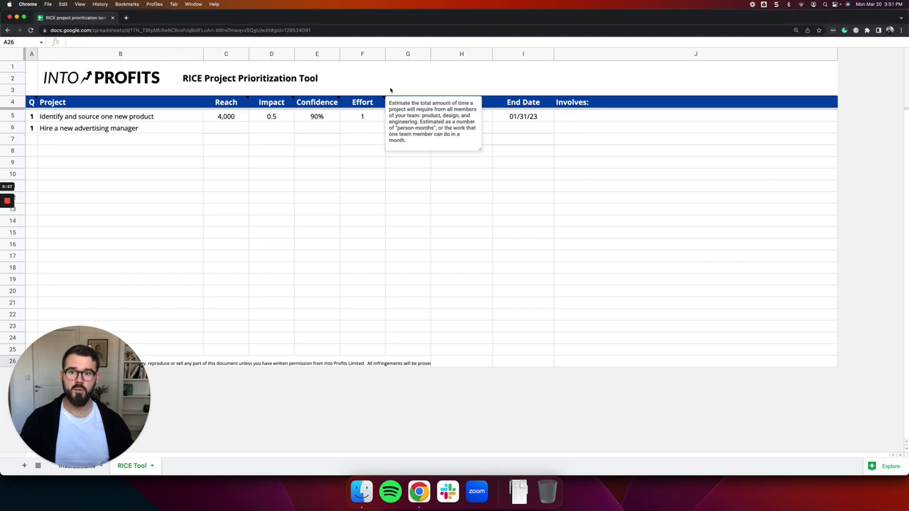
pyautogui.click(382, 186)
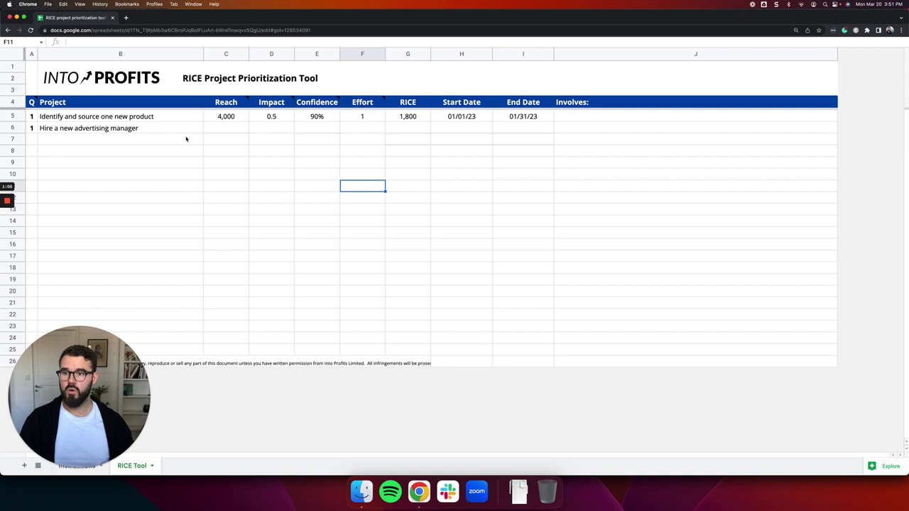
pyautogui.click(126, 139)
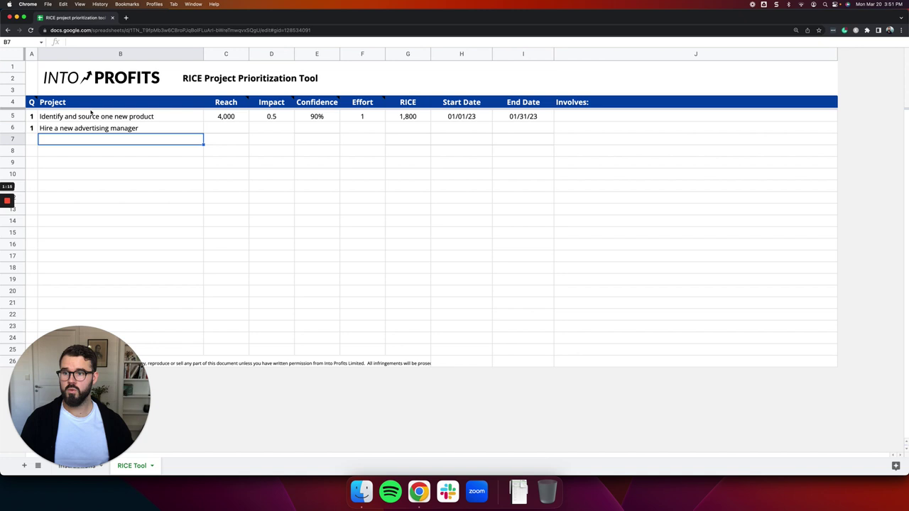
pyautogui.moveTo(90, 121); pyautogui.dragTo(91, 174)
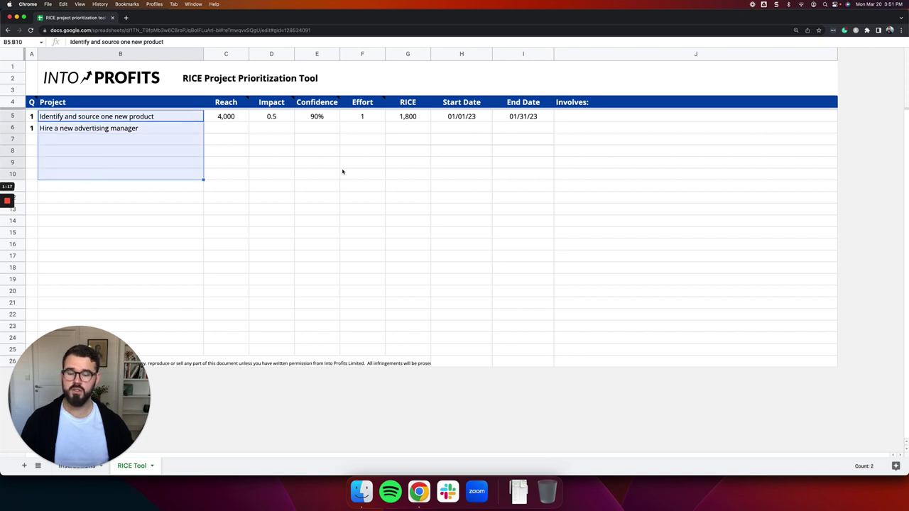
pyautogui.click(184, 121)
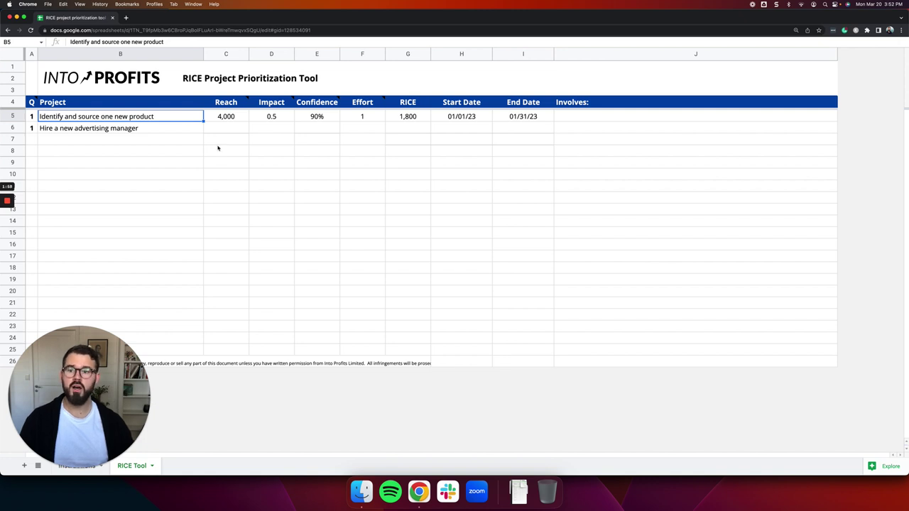
pyautogui.click(181, 139)
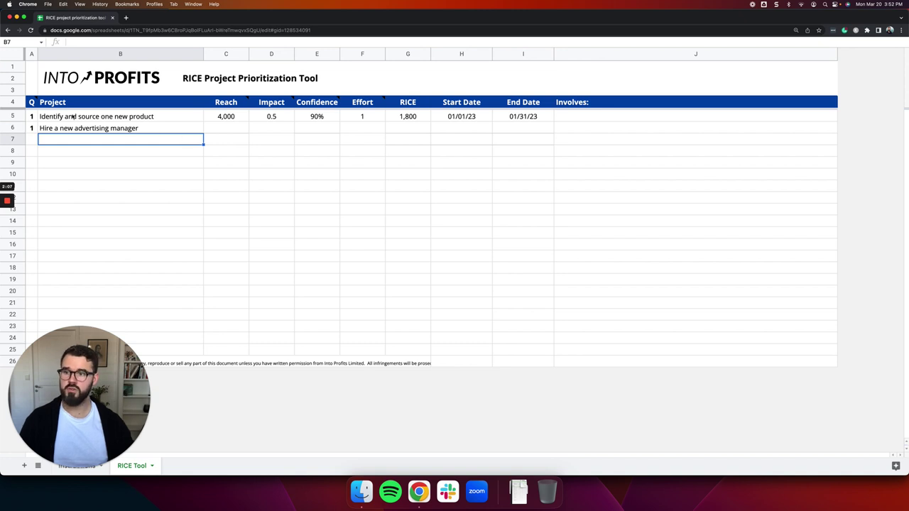
pyautogui.moveTo(74, 117); pyautogui.dragTo(81, 173)
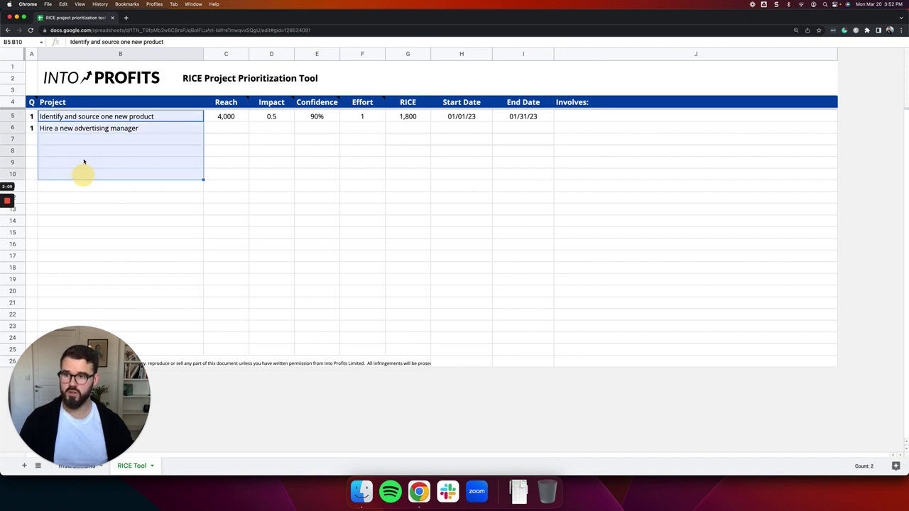
pyautogui.click(94, 120)
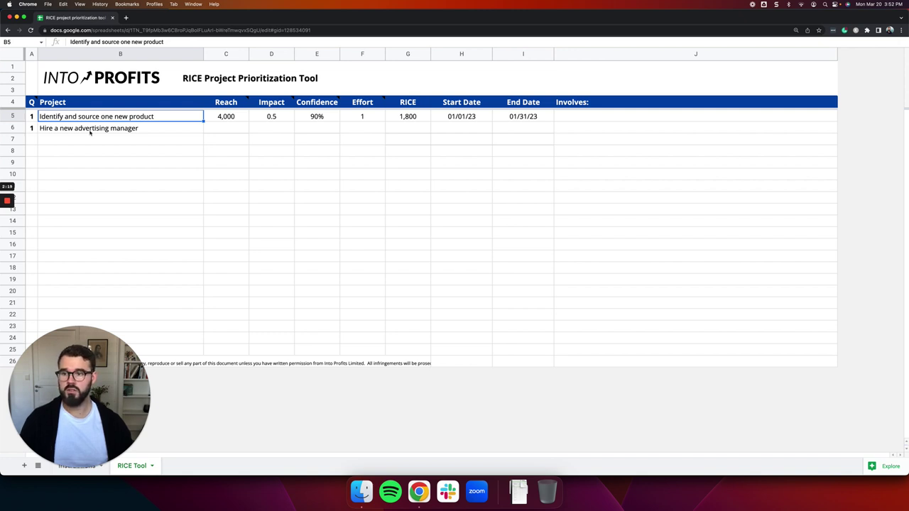
pyautogui.click(90, 132)
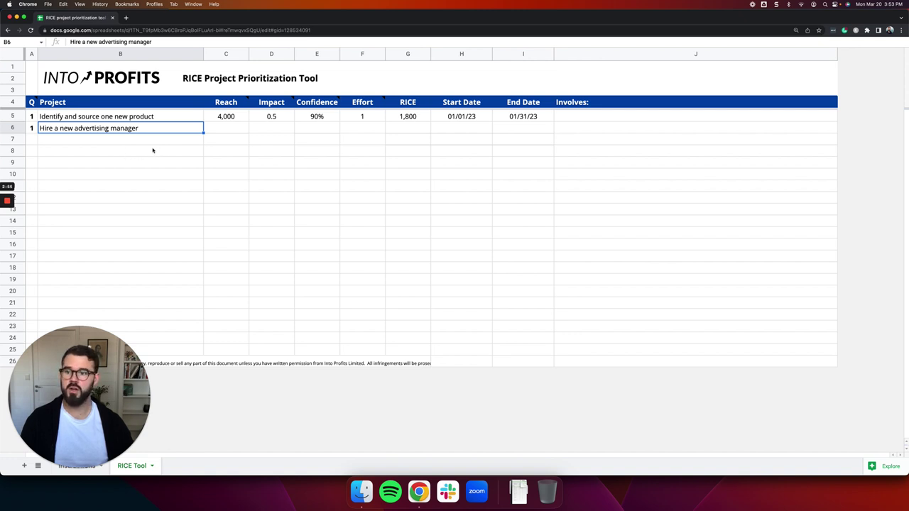
# Step: Select column A, column B, then the project names range down to row 13
pyautogui.click(78, 103)
pyautogui.press('Left')
pyautogui.hotkey('ctrl', 'space')
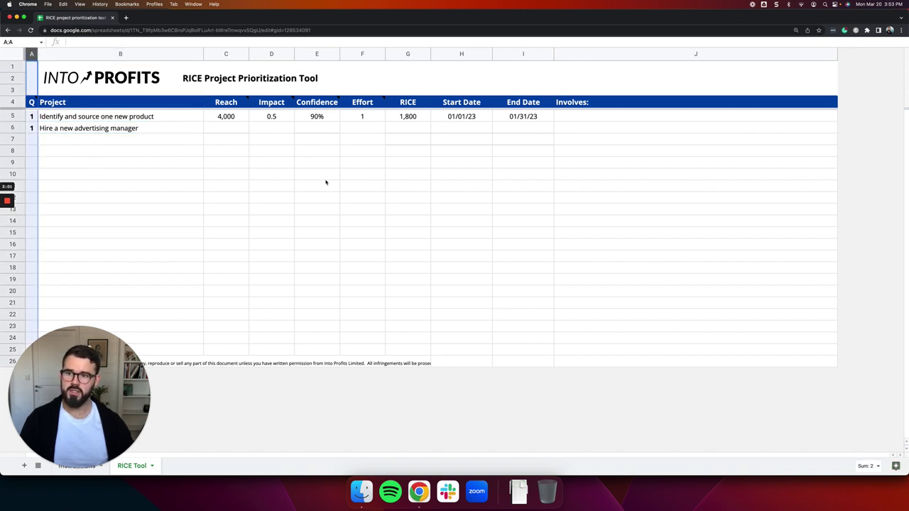
pyautogui.click(104, 57)
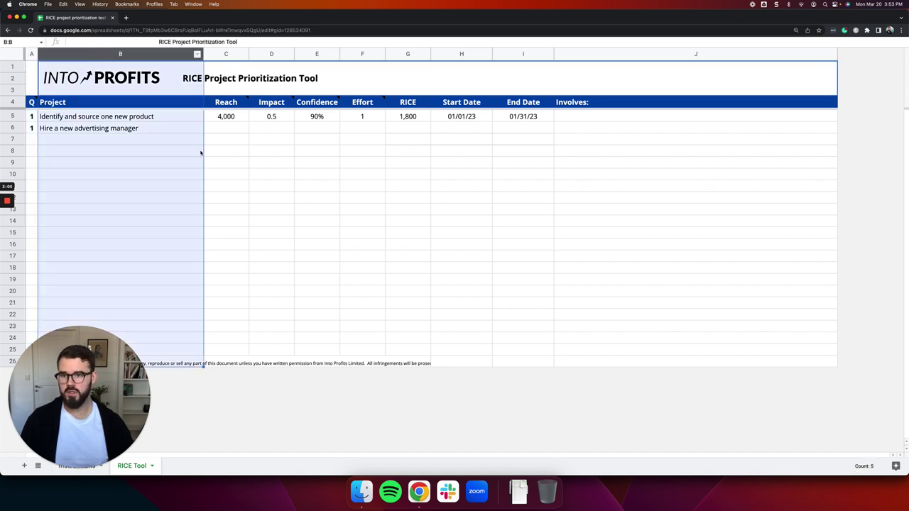
pyautogui.moveTo(102, 117); pyautogui.dragTo(103, 127)
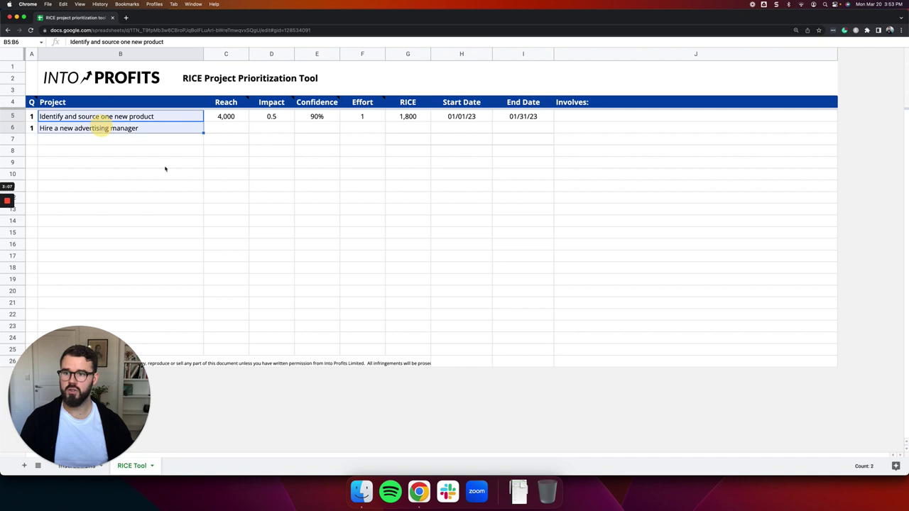
pyautogui.click(104, 137)
pyautogui.moveTo(105, 118); pyautogui.dragTo(104, 218)
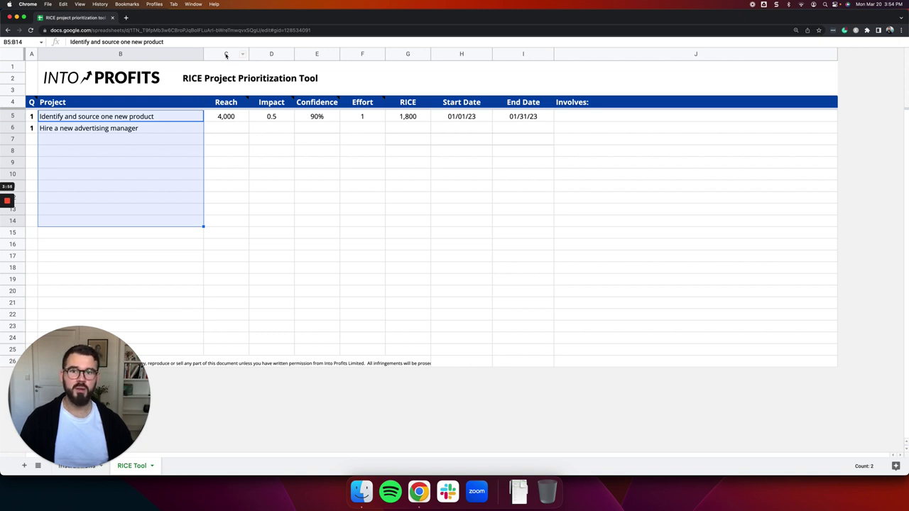
# Step: Read the Reach header note and review the first project's Reach of 4,000
pyautogui.click(226, 140)
pyautogui.moveTo(227, 102)
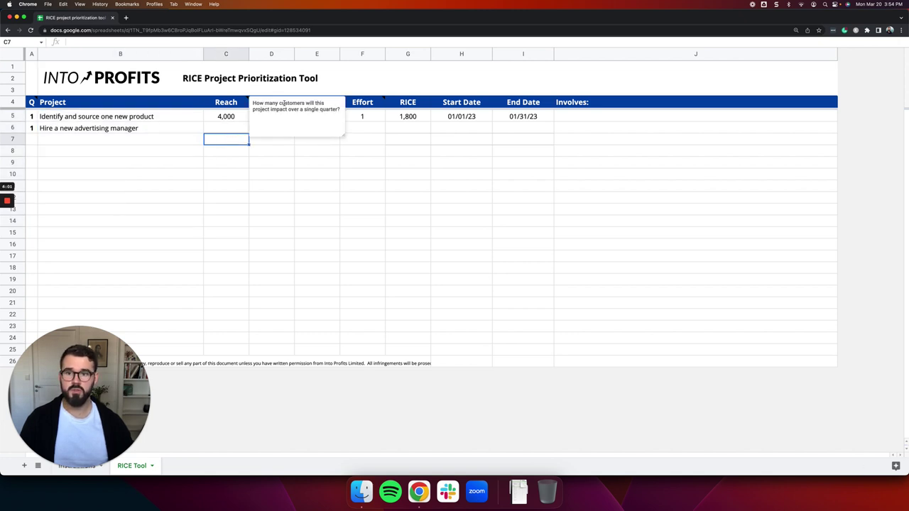
pyautogui.click(279, 164)
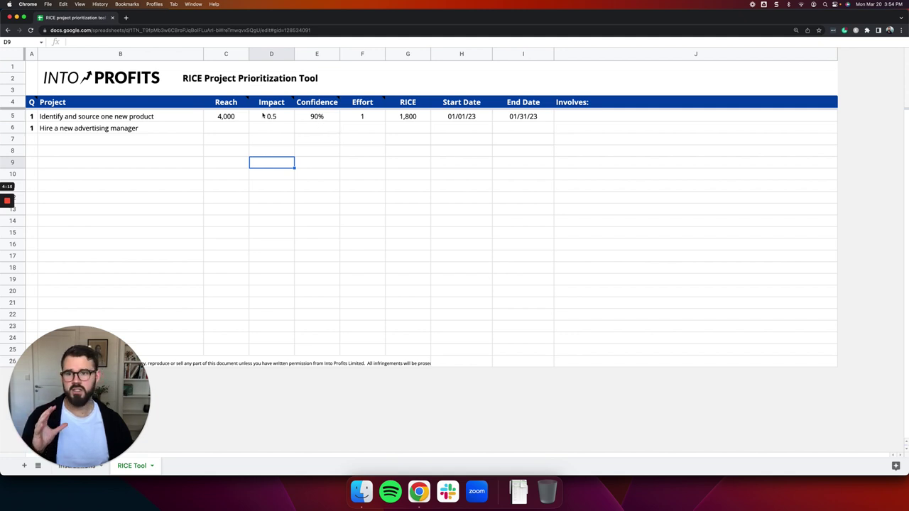
pyautogui.moveTo(229, 102)
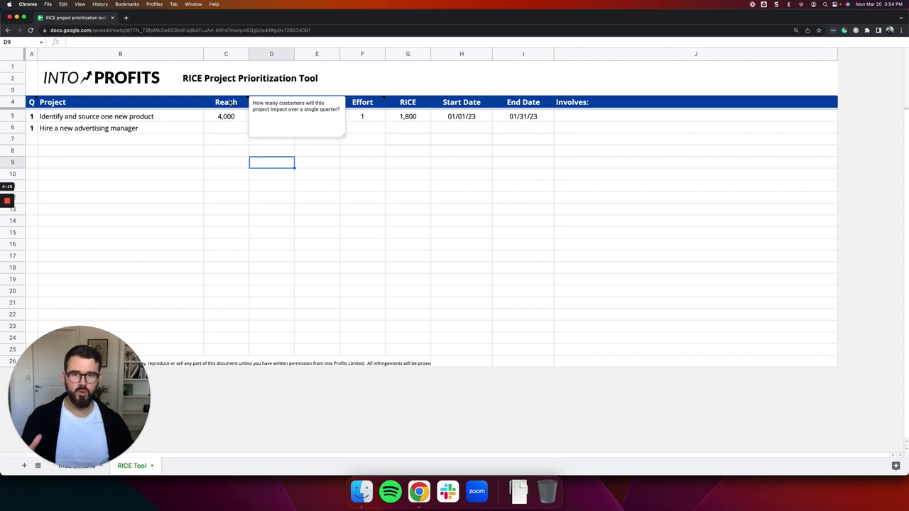
pyautogui.click(228, 141)
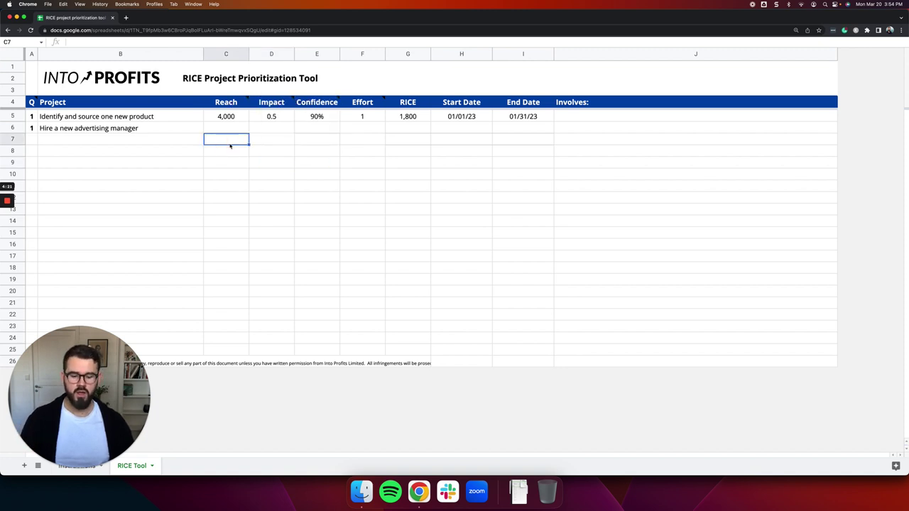
pyautogui.click(219, 117)
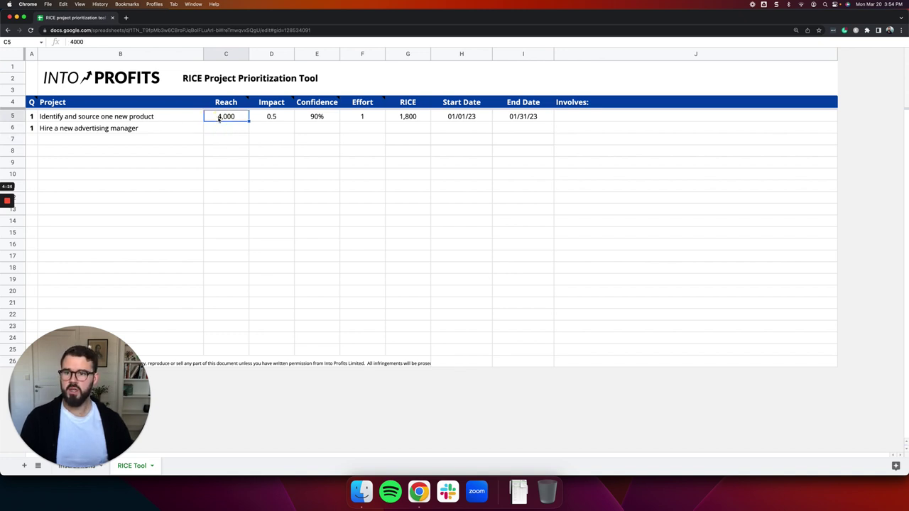
pyautogui.moveTo(221, 107)
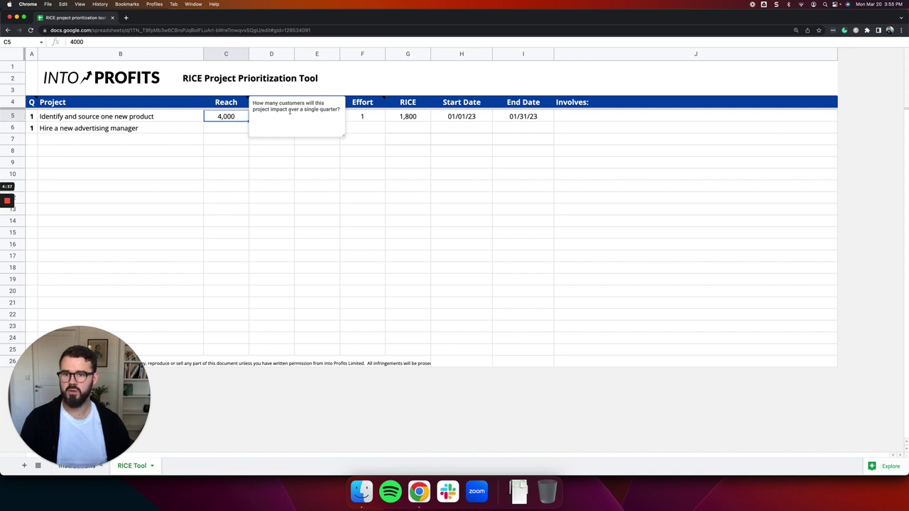
pyautogui.click(189, 122)
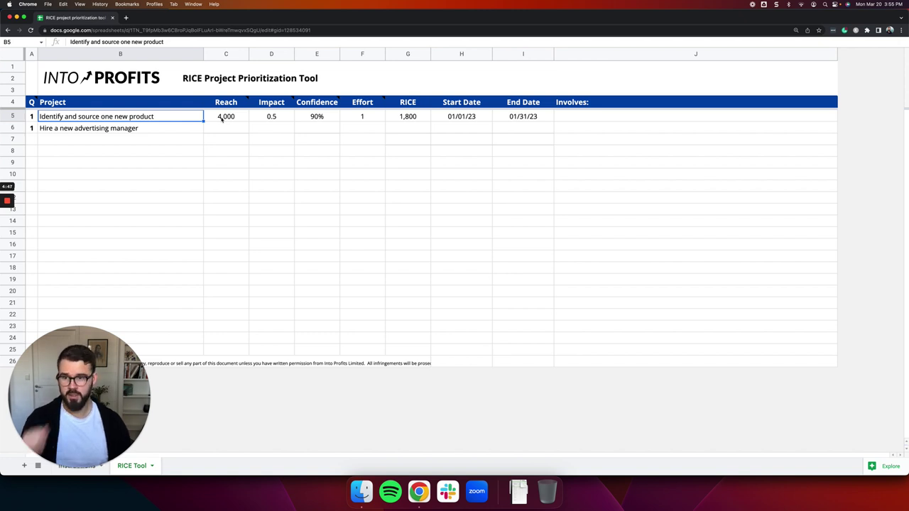
pyautogui.click(152, 129)
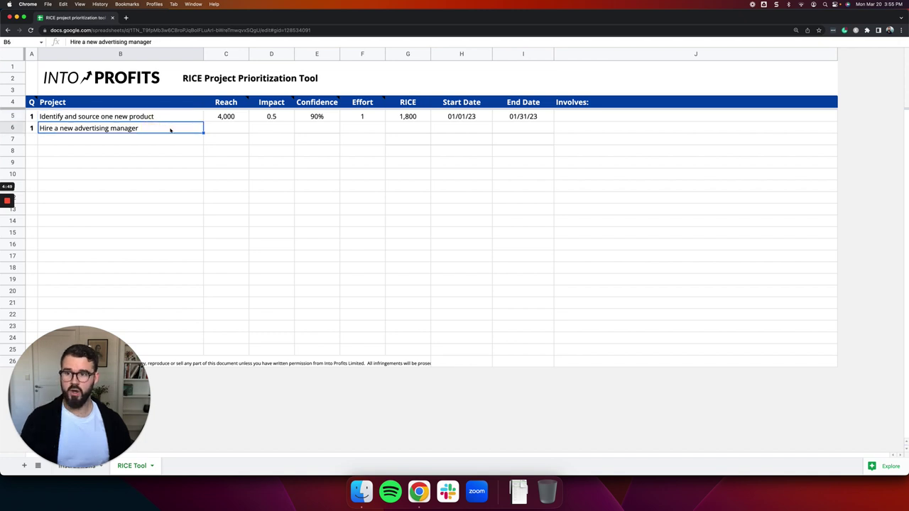
# Step: Enter a Reach of 15000 in C6 for Hire a new advertising manager
pyautogui.click(217, 130)
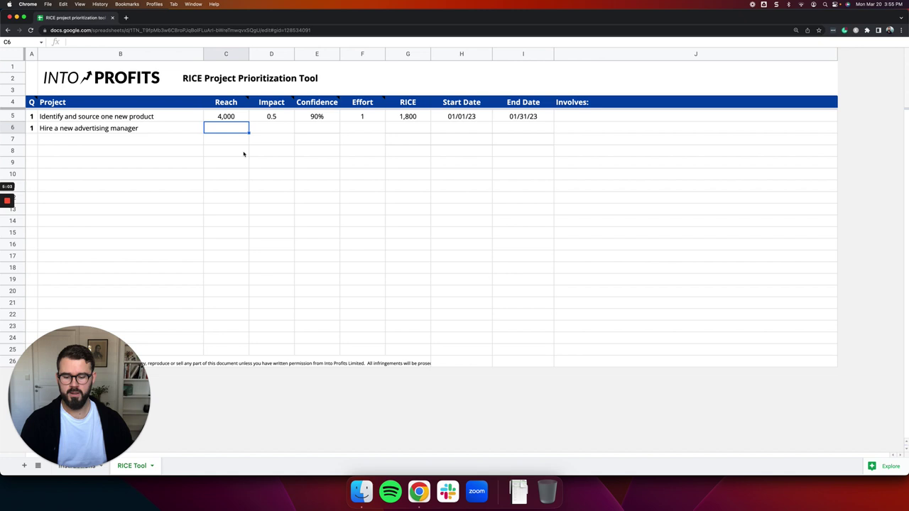
pyautogui.write('15000')
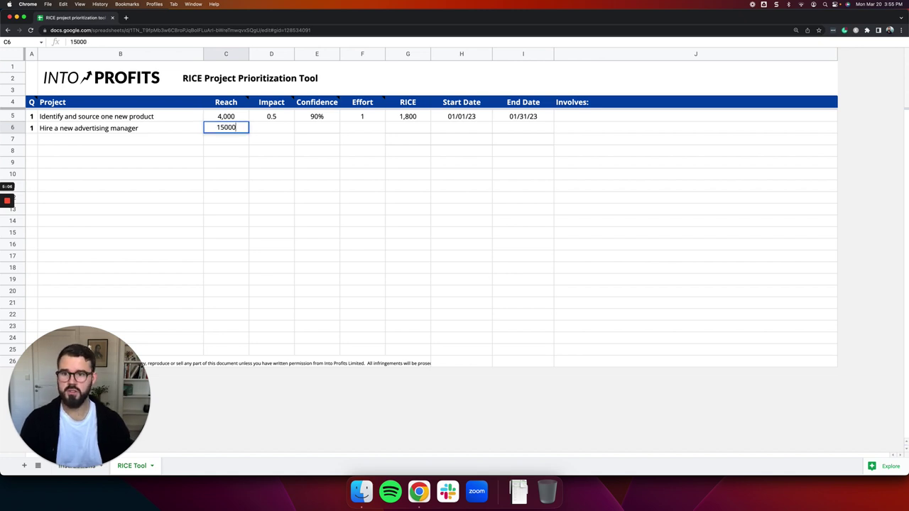
pyautogui.press('Return')
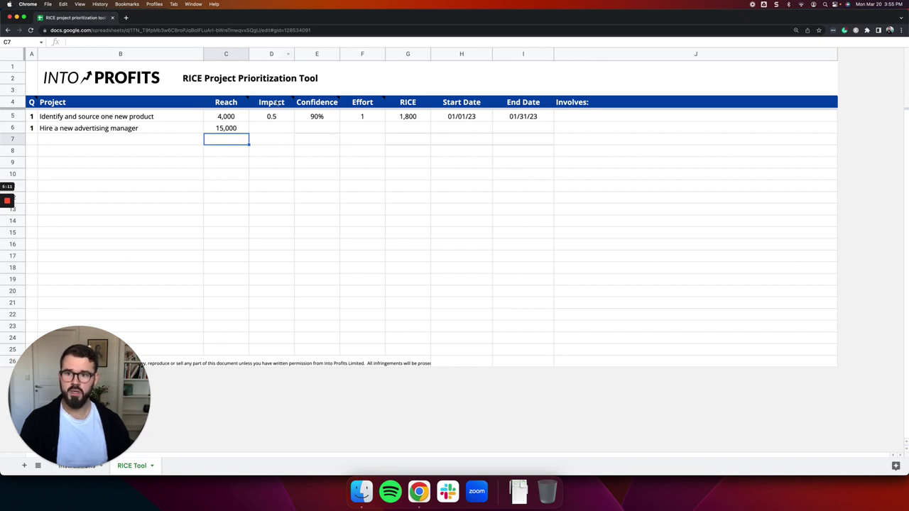
pyautogui.moveTo(275, 103)
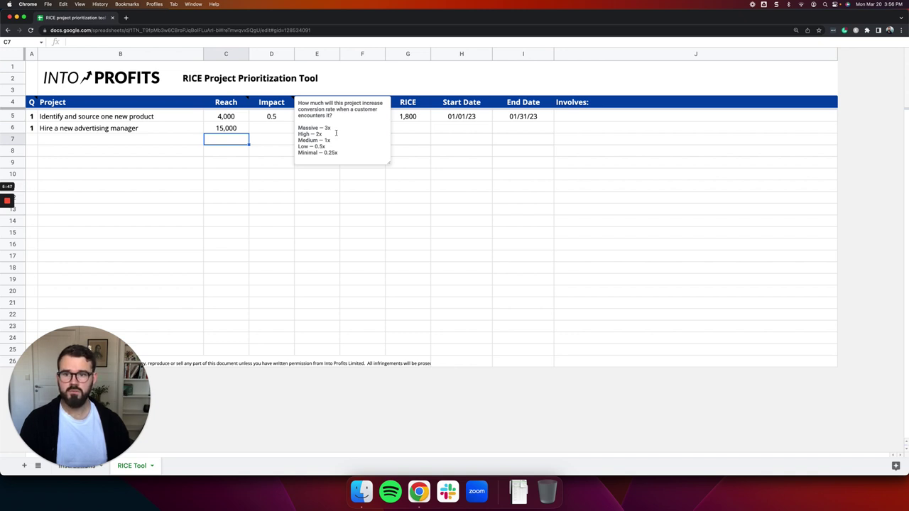
# Step: Change the first project's Impact value to 1
pyautogui.click(176, 119)
pyautogui.click(270, 119)
pyautogui.write('1')
pyautogui.click(278, 145)
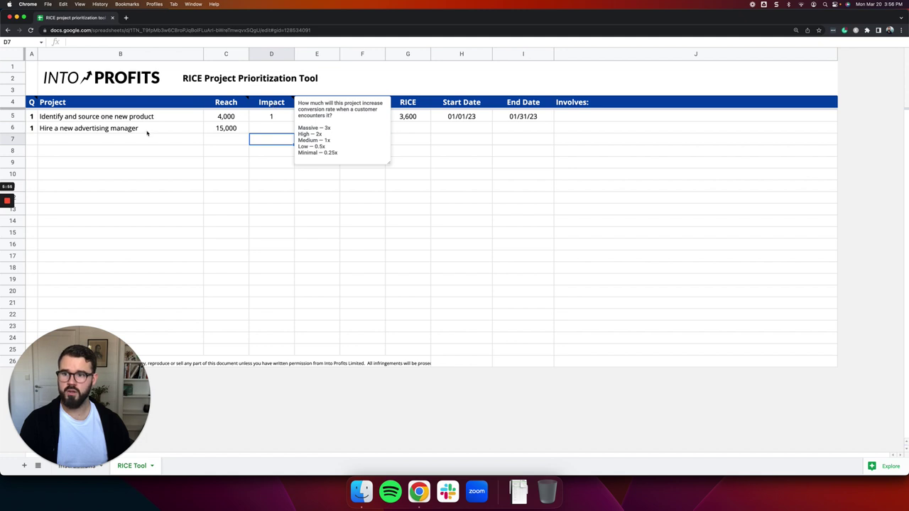
# Step: Enter an Impact of 0.5 in D6 for the advertising manager project
pyautogui.click(233, 128)
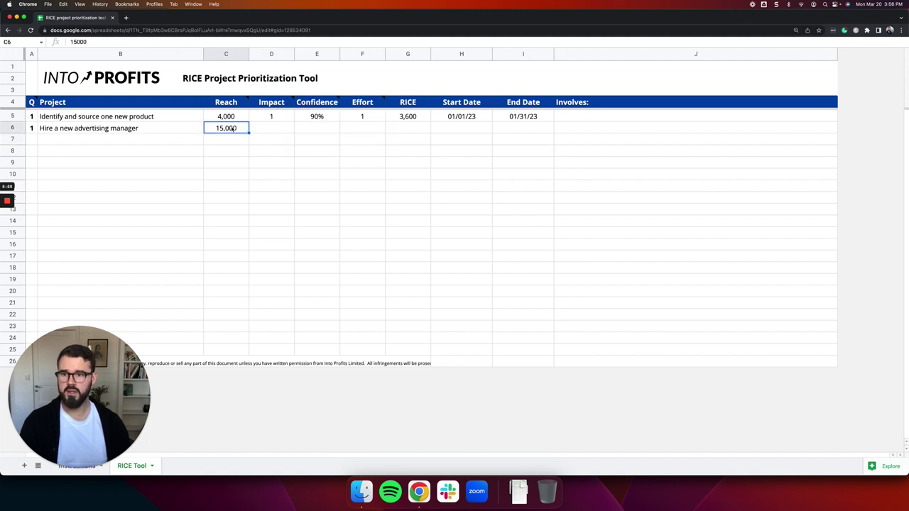
pyautogui.click(270, 128)
pyautogui.write('0.5')
pyautogui.press('Return')
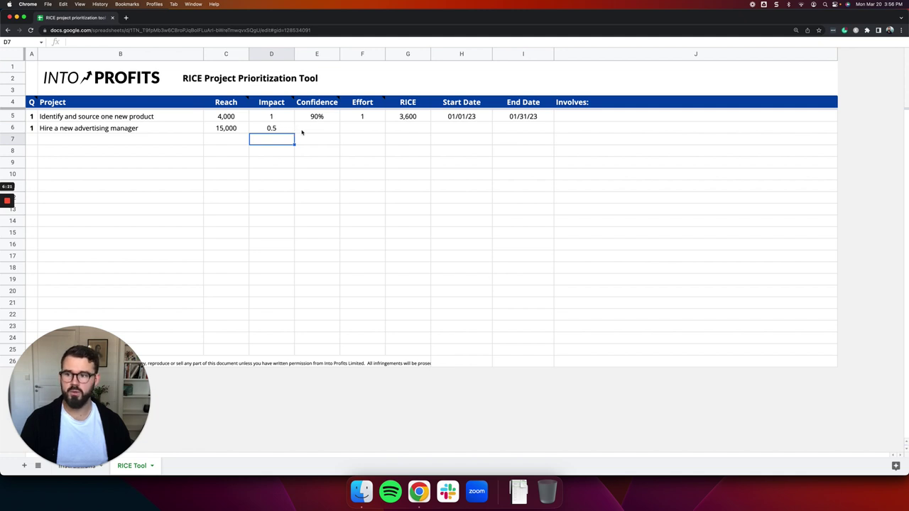
pyautogui.moveTo(320, 106)
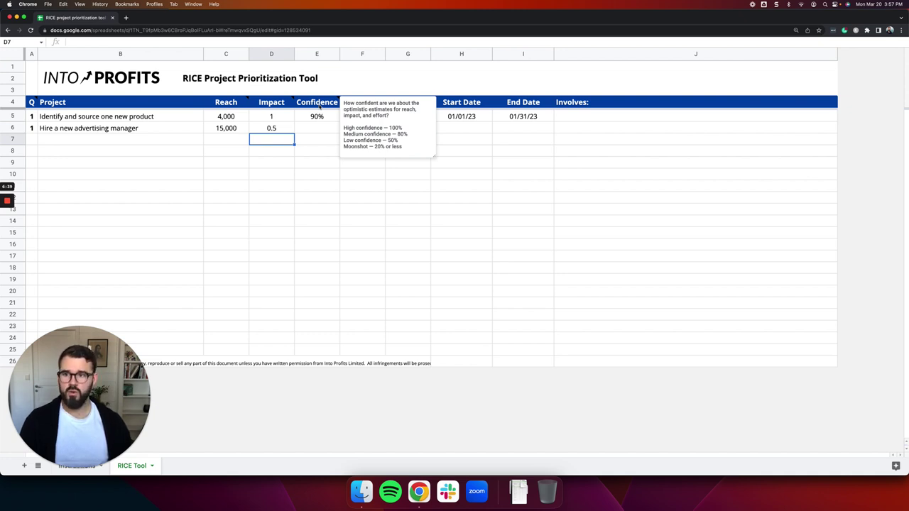
# Step: Point out the first project's 90% Confidence value
pyautogui.click(130, 119)
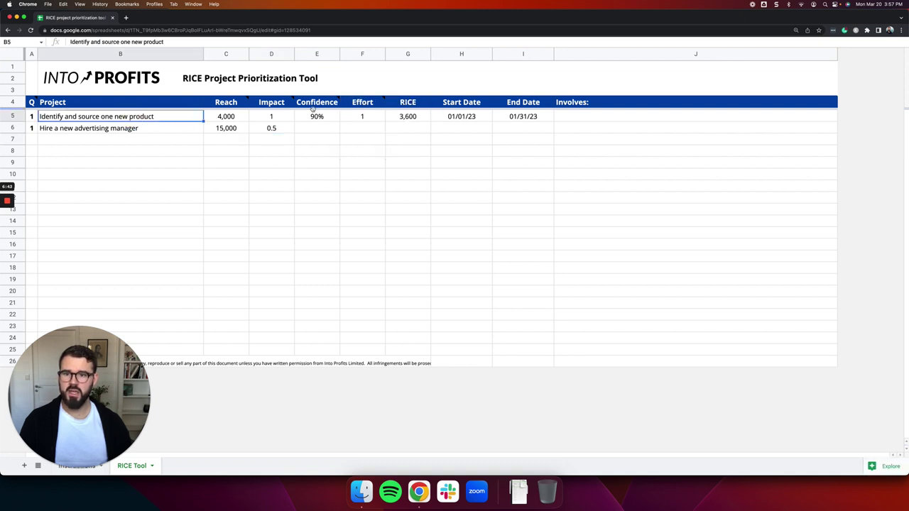
pyautogui.moveTo(312, 107)
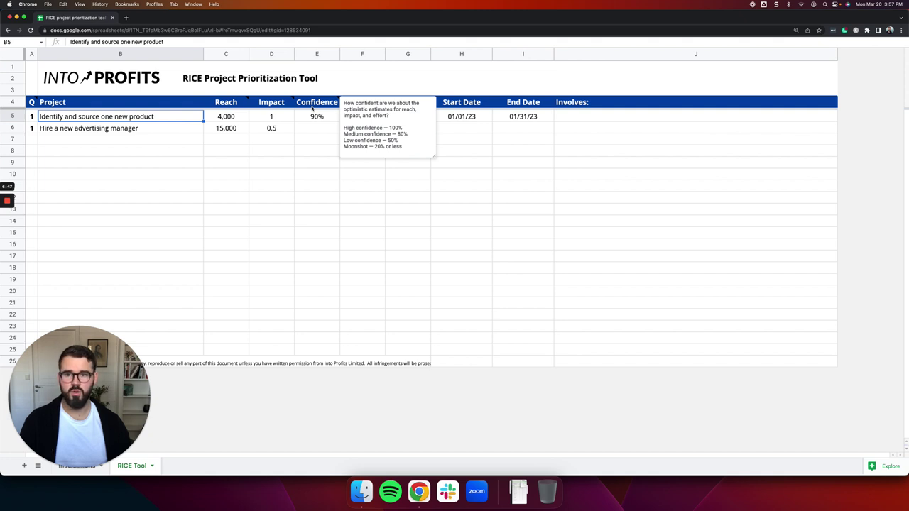
pyautogui.click(316, 116)
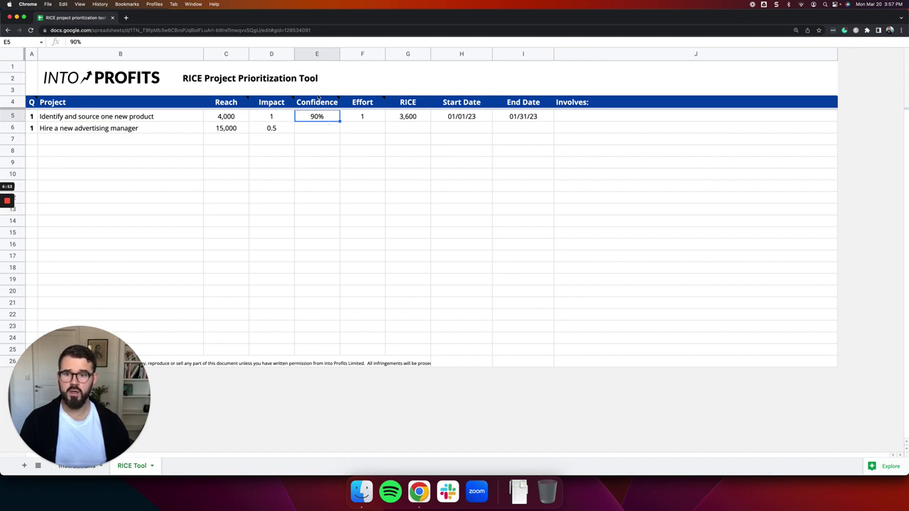
pyautogui.moveTo(317, 104)
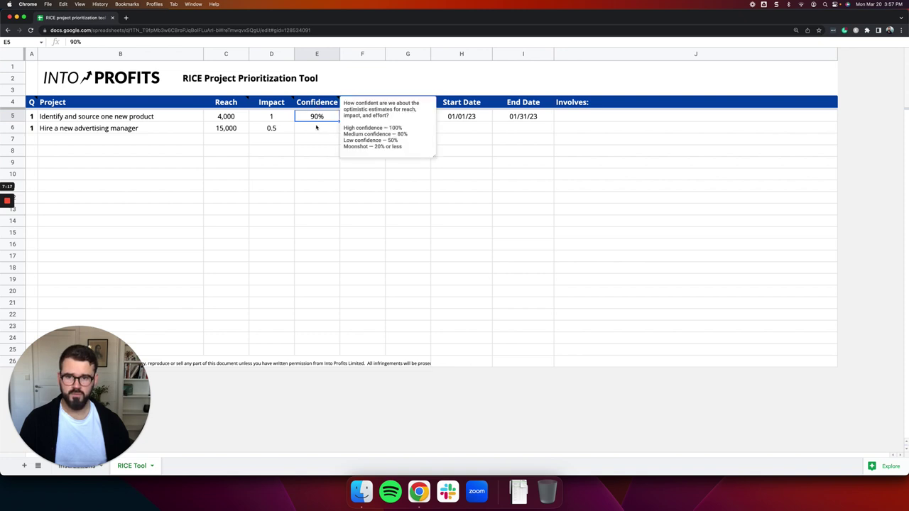
# Step: Enter 80% Confidence in E6 for the advertising manager project
pyautogui.click(316, 128)
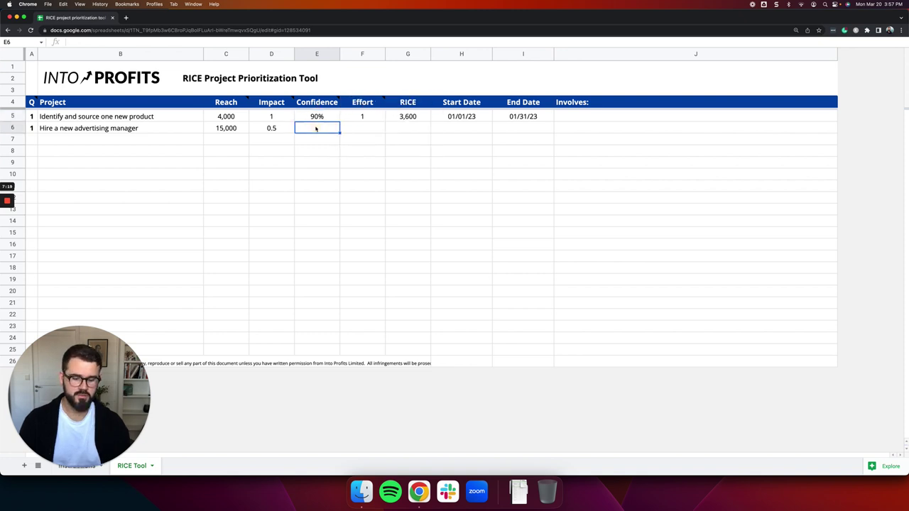
pyautogui.write('80%')
pyautogui.press('Return')
pyautogui.moveTo(367, 100)
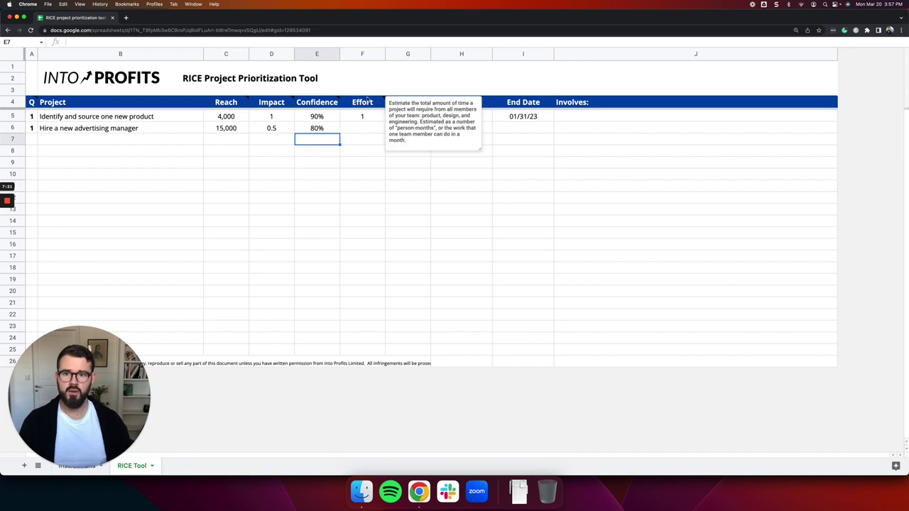
pyautogui.click(226, 150)
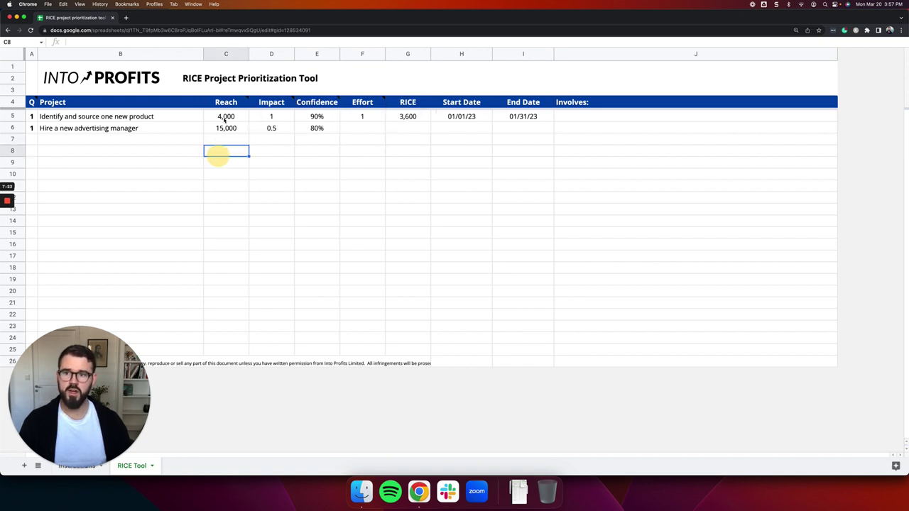
pyautogui.moveTo(226, 104)
pyautogui.click(242, 187)
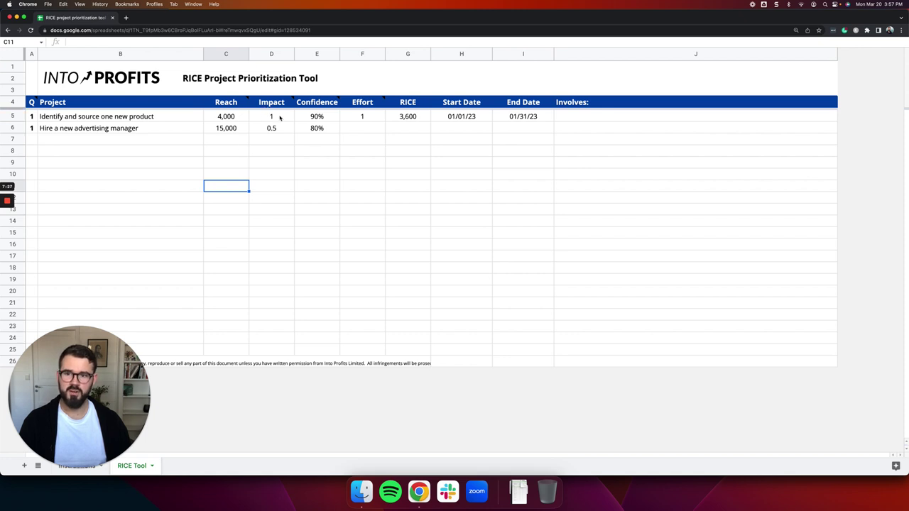
pyautogui.click(362, 116)
pyautogui.write('1')
pyautogui.press('Return')
pyautogui.press('Return')
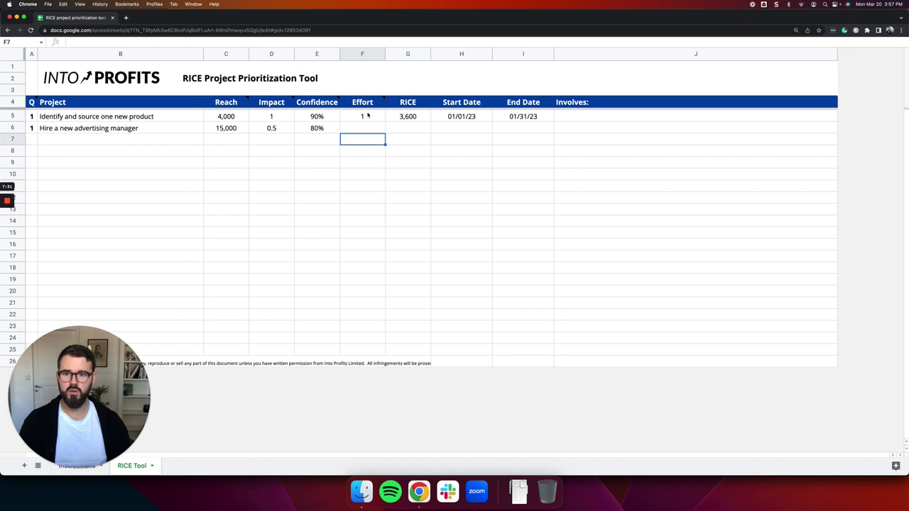
pyautogui.moveTo(364, 106)
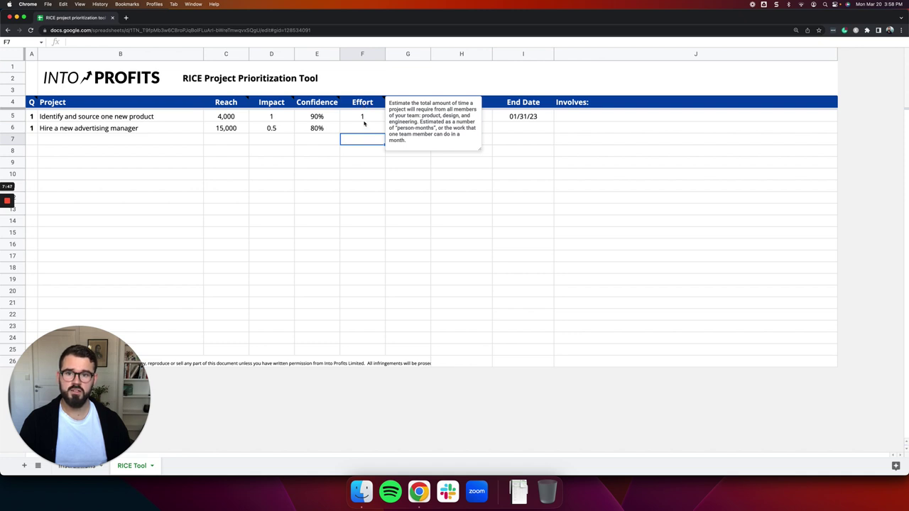
pyautogui.click(331, 152)
pyautogui.moveTo(223, 117); pyautogui.dragTo(270, 129)
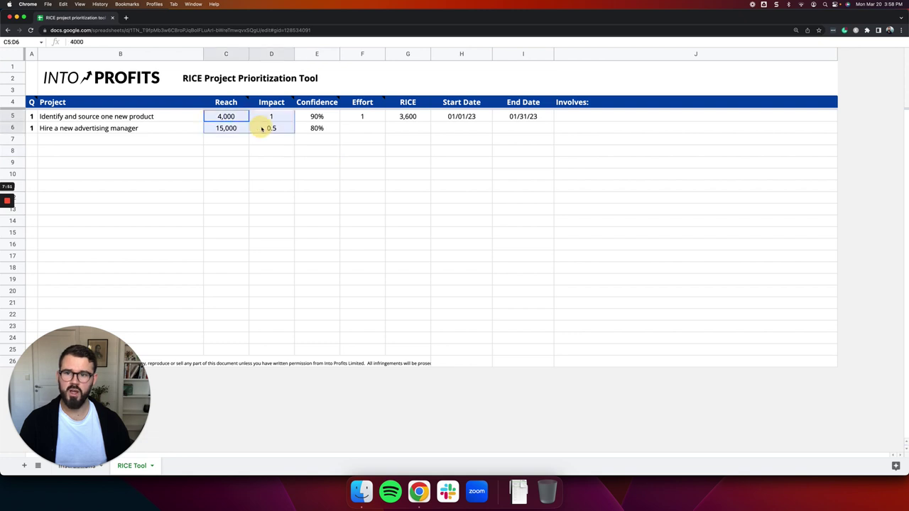
pyautogui.click(362, 118)
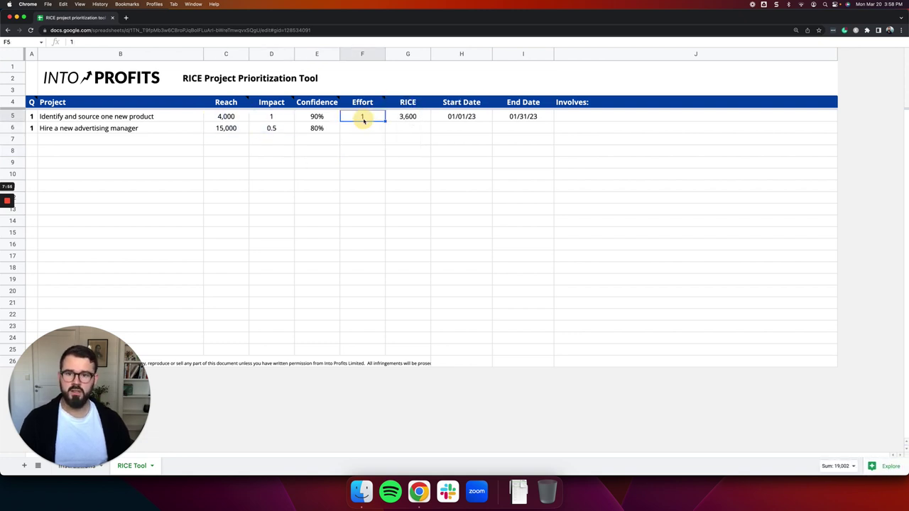
pyautogui.click(363, 126)
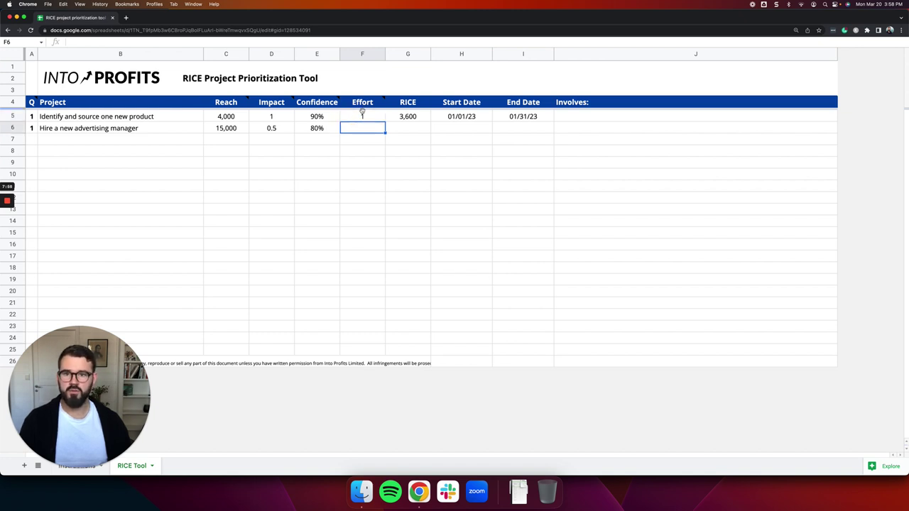
pyautogui.click(316, 117)
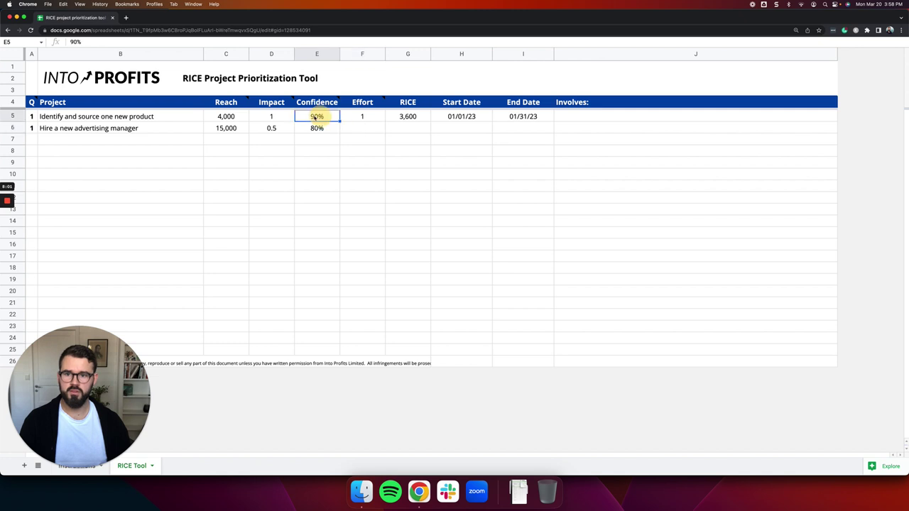
pyautogui.moveTo(365, 108)
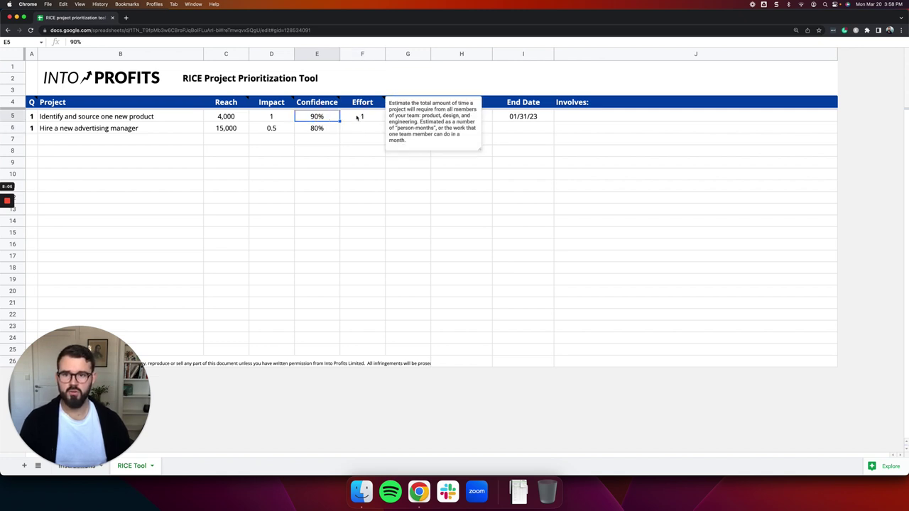
pyautogui.click(359, 117)
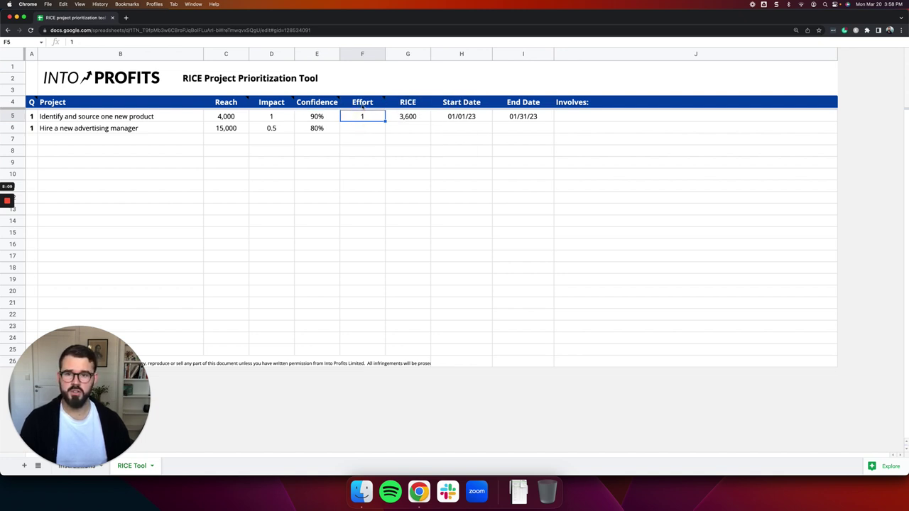
pyautogui.moveTo(363, 107)
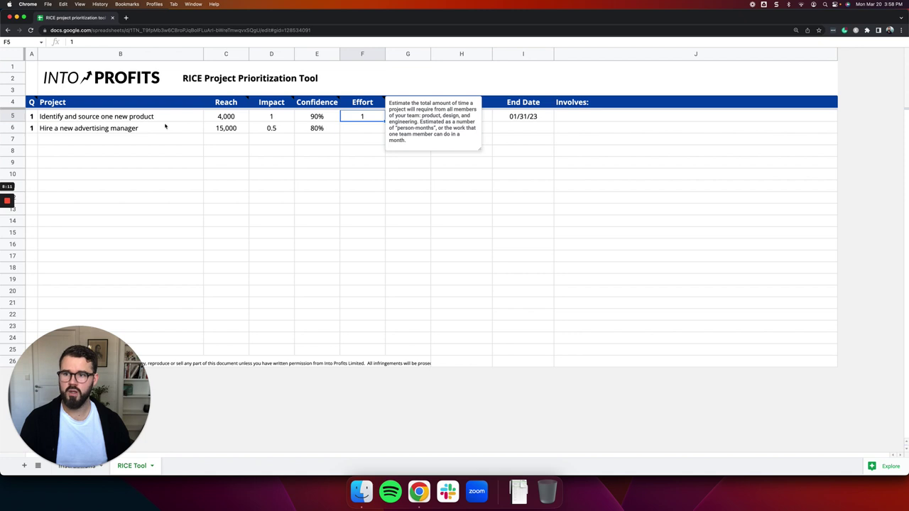
pyautogui.click(128, 128)
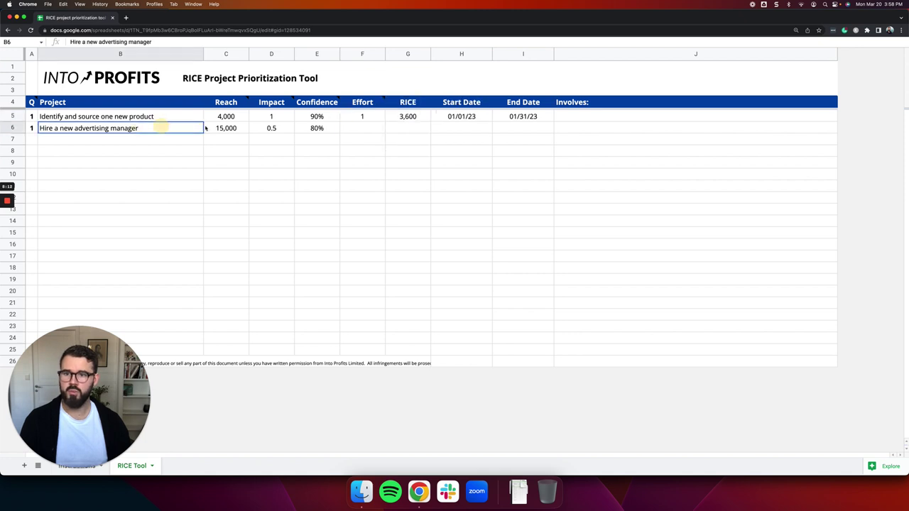
pyautogui.click(369, 129)
pyautogui.moveTo(369, 103)
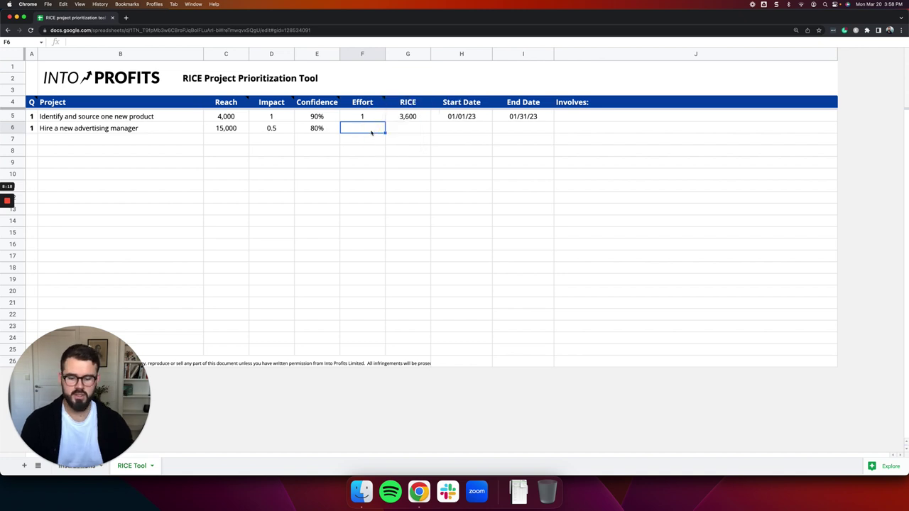
# Step: Enter Effort 0.25 in F6 and change the first project's Effort in F5 to 0.5
pyautogui.write('0.25')
pyautogui.press('Return')
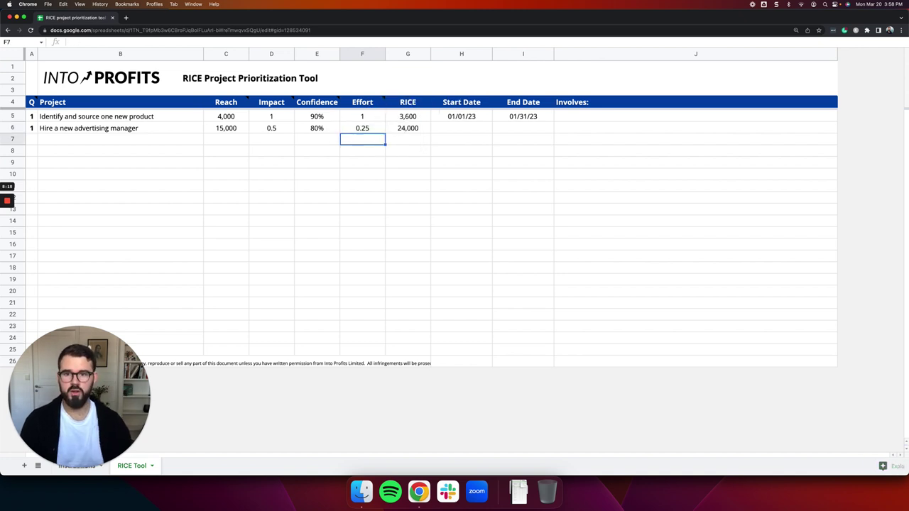
pyautogui.click(361, 118)
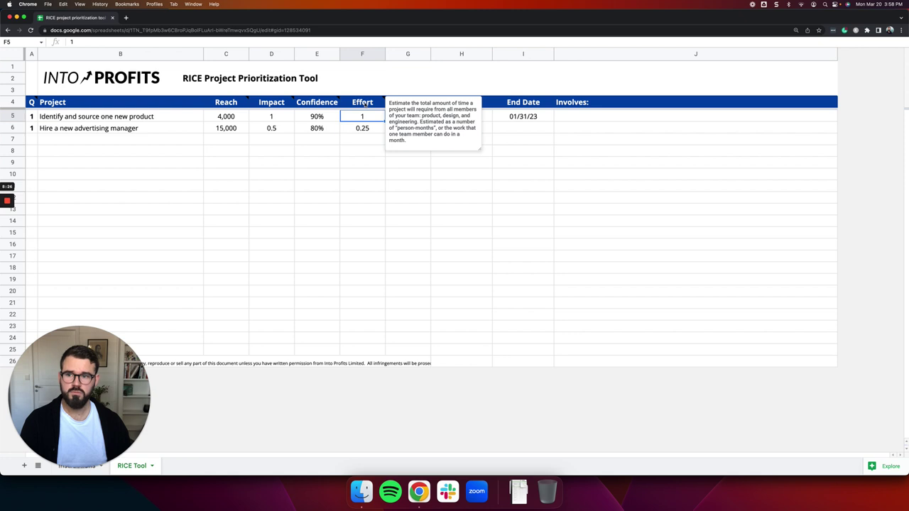
pyautogui.write('0.5')
pyautogui.press('Return')
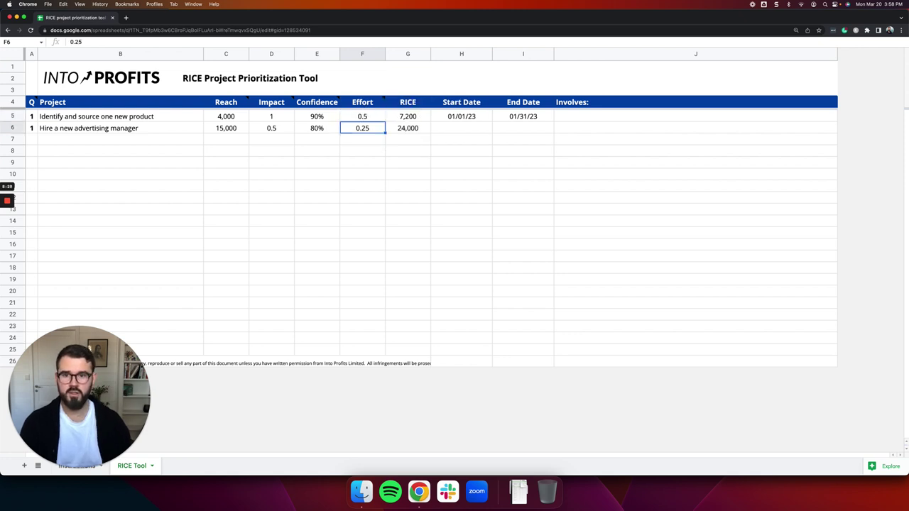
pyautogui.click(438, 195)
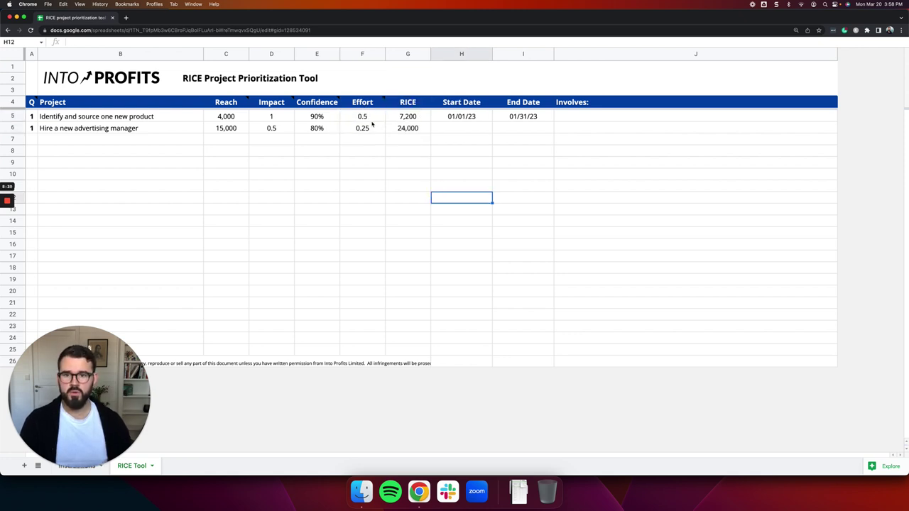
pyautogui.click(407, 54)
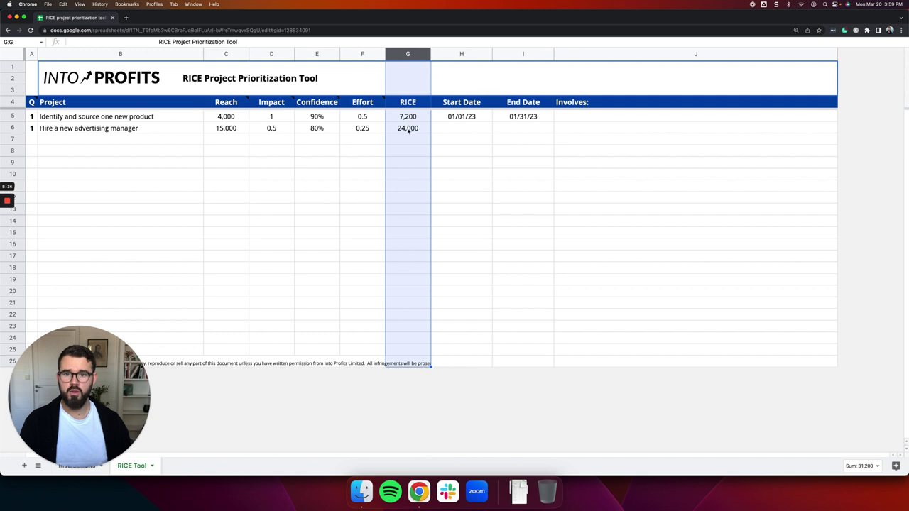
pyautogui.click(408, 130)
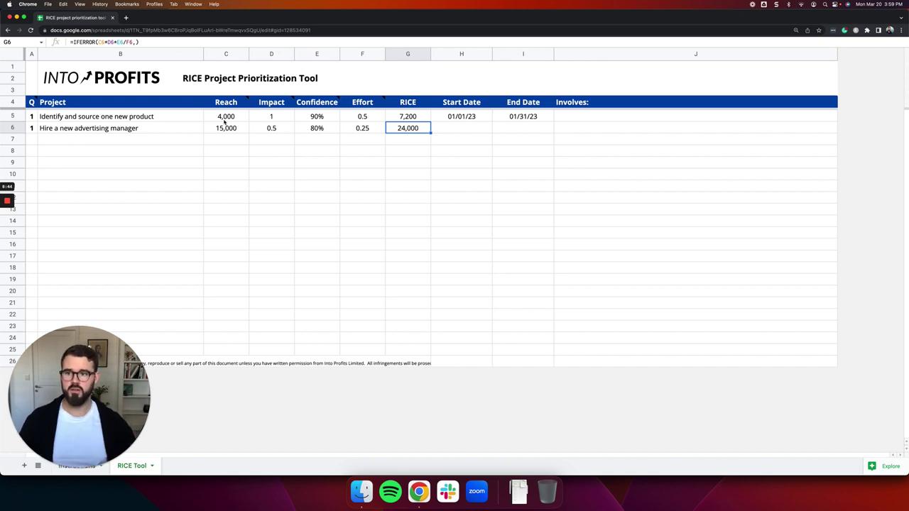
pyautogui.click(271, 118)
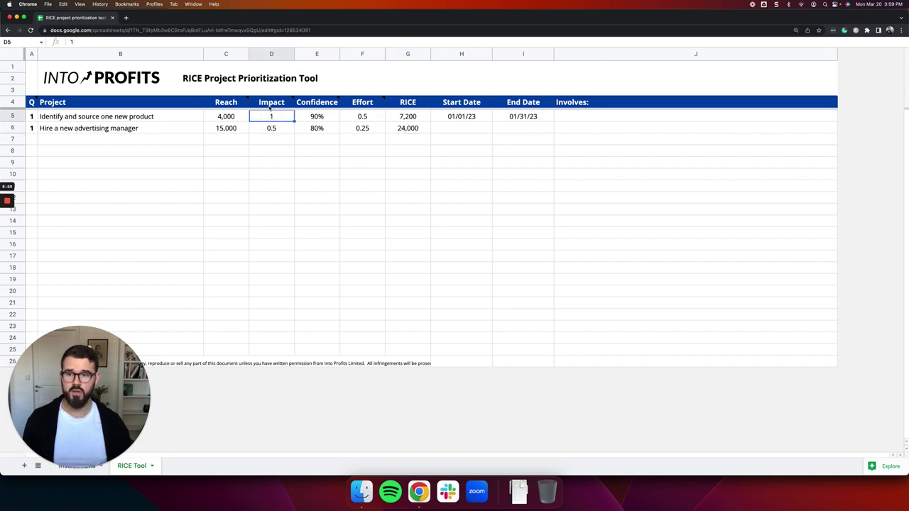
pyautogui.click(314, 139)
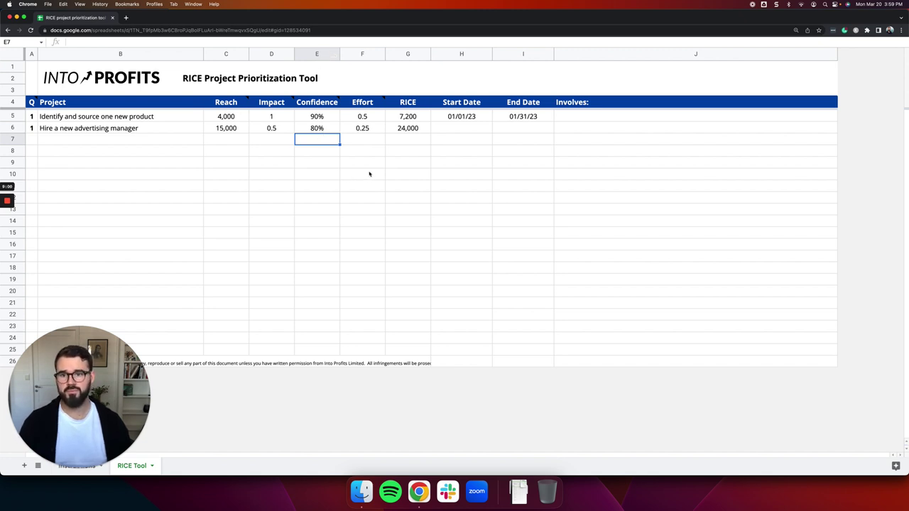
pyautogui.moveTo(323, 107)
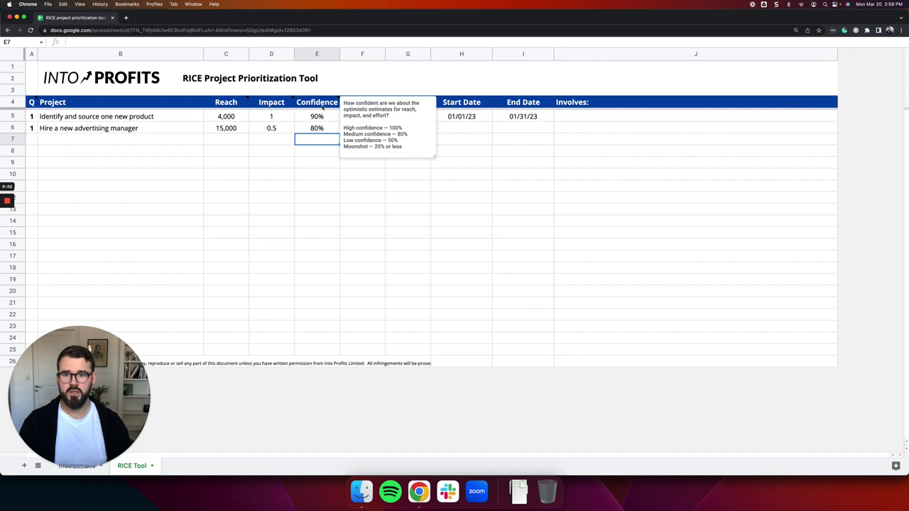
pyautogui.click(303, 180)
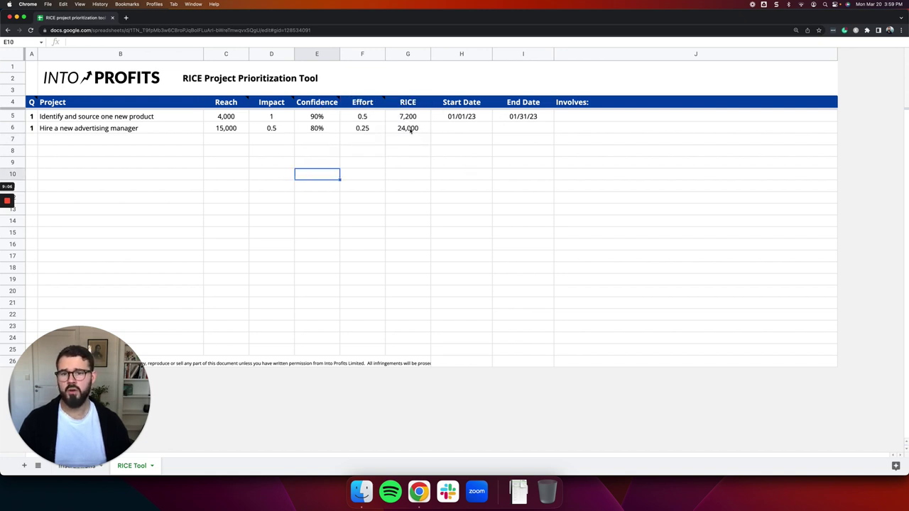
pyautogui.click(411, 130)
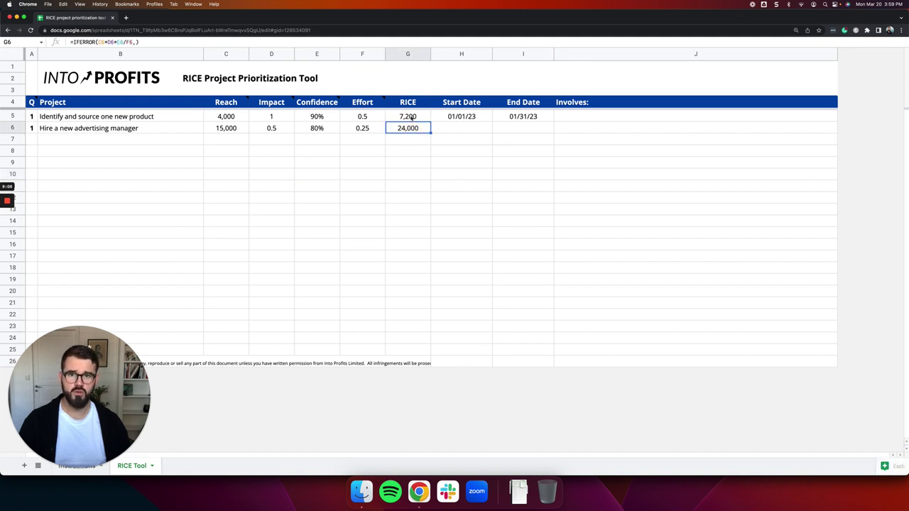
pyautogui.click(11, 128)
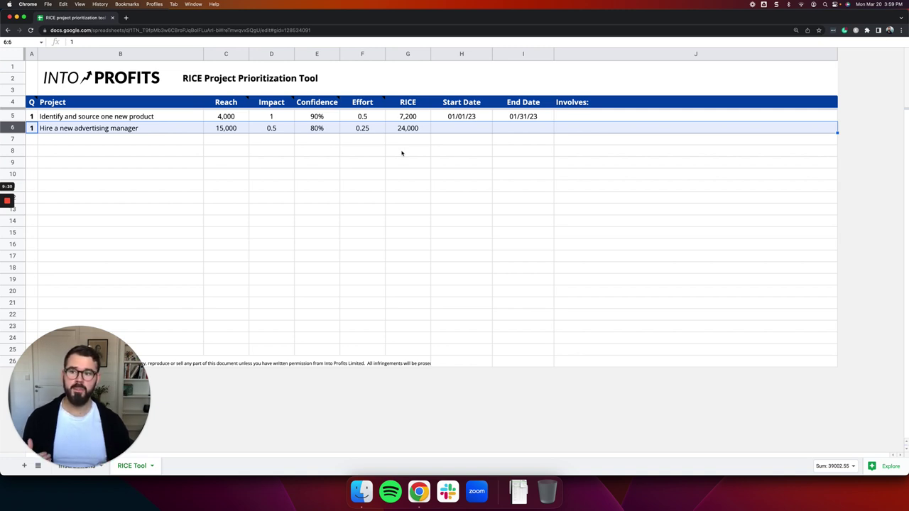
pyautogui.click(20, 116)
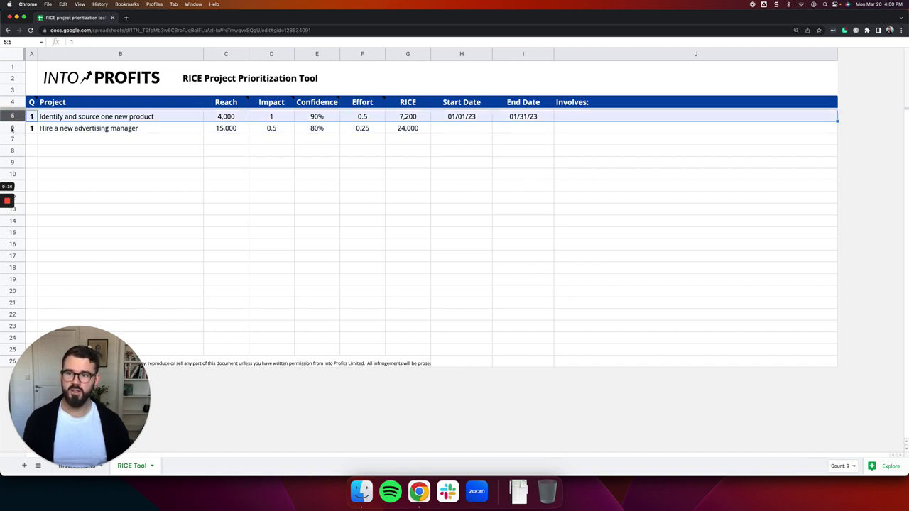
pyautogui.click(11, 127)
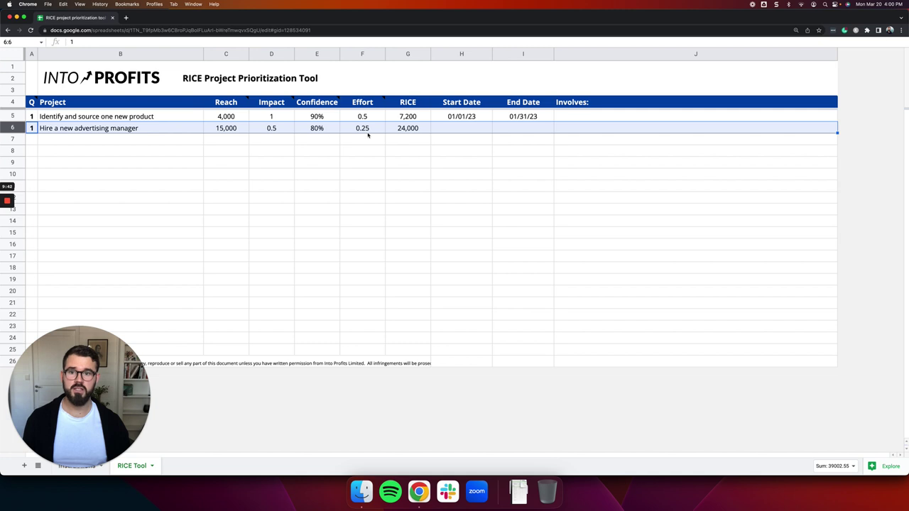
pyautogui.click(408, 130)
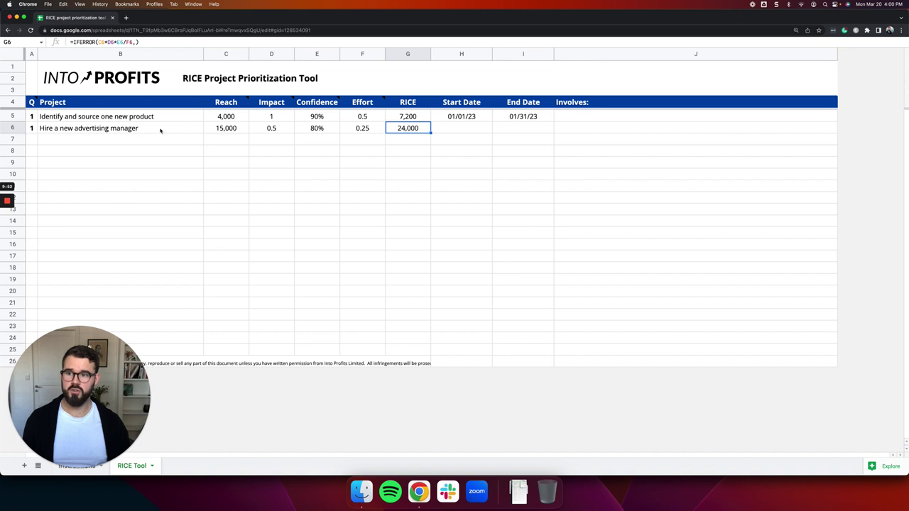
pyautogui.click(363, 128)
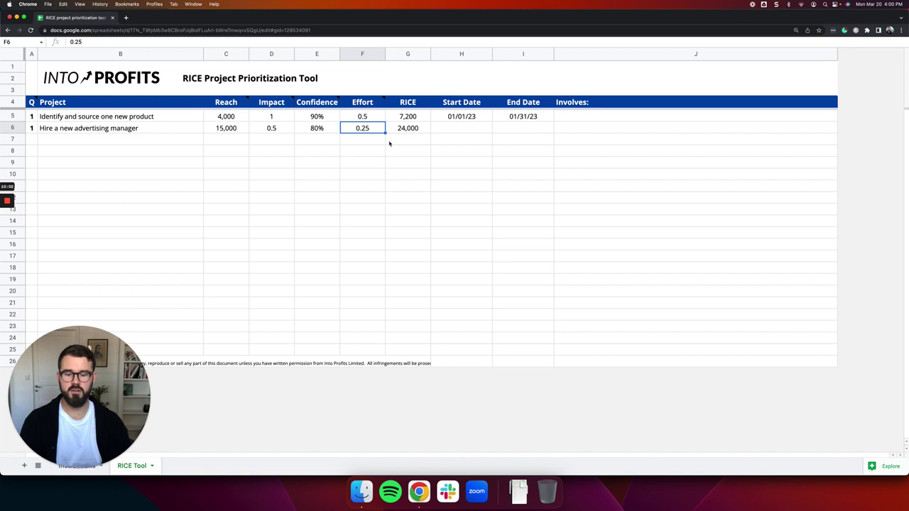
pyautogui.write('0.1')
pyautogui.press('Return')
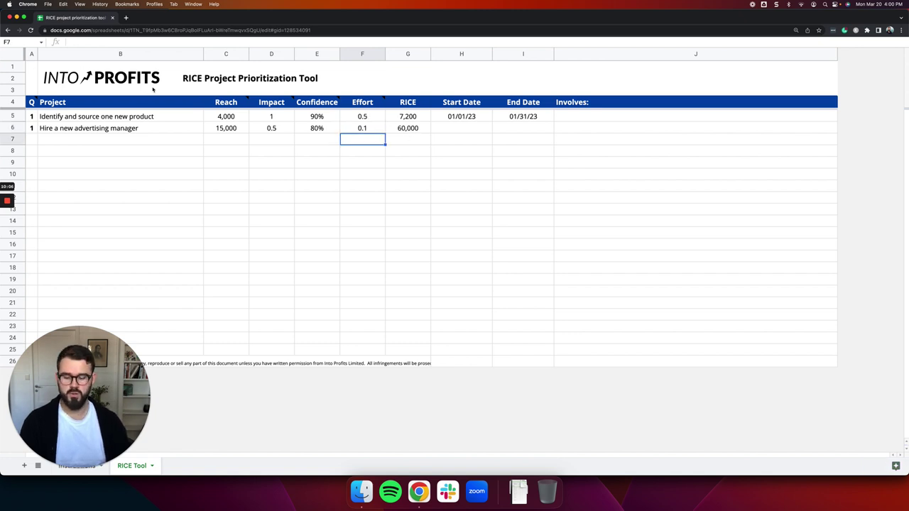
pyautogui.hotkey('ctrl', 'z')
pyautogui.click(246, 186)
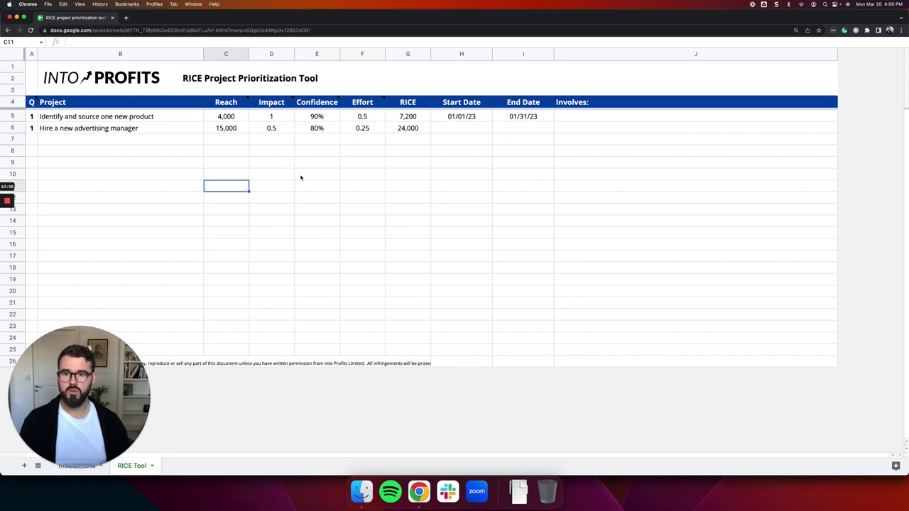
pyautogui.click(317, 129)
pyautogui.write('20%')
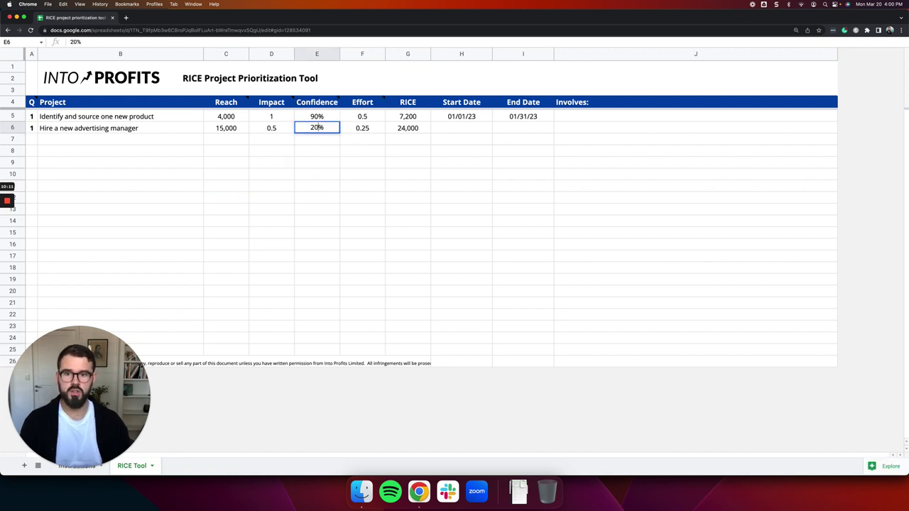
pyautogui.press('Return')
pyautogui.click(403, 130)
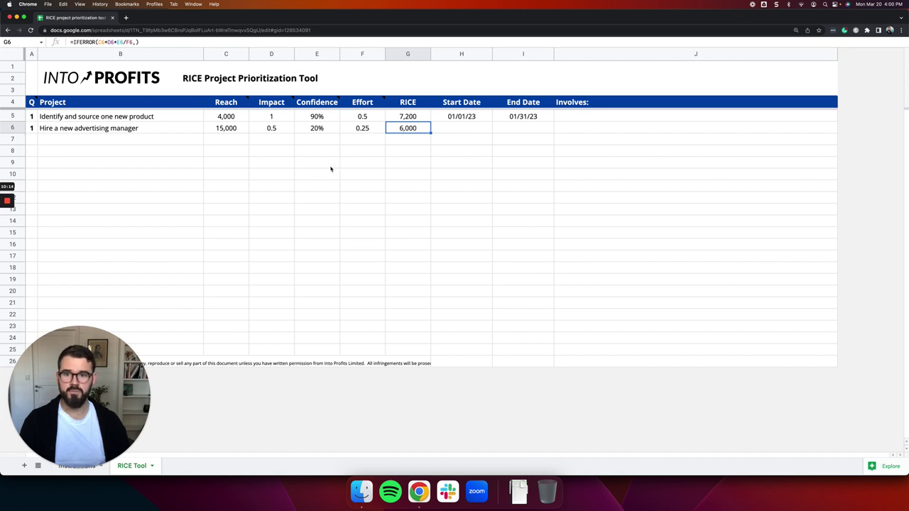
pyautogui.press('super+z')
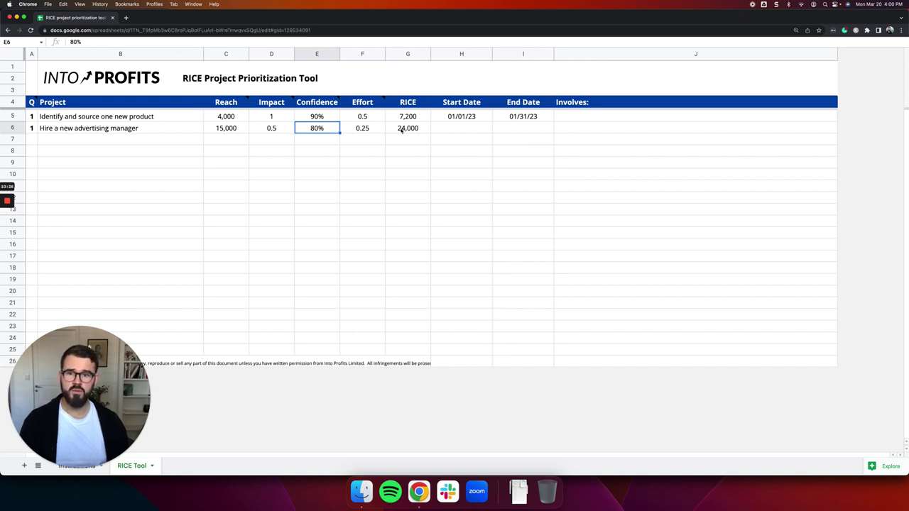
pyautogui.click(450, 132)
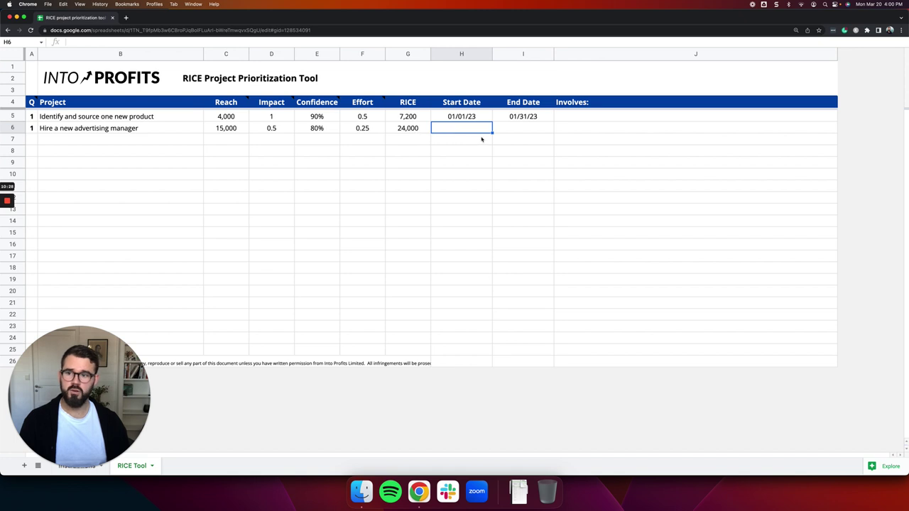
pyautogui.moveTo(157, 135); pyautogui.dragTo(156, 222)
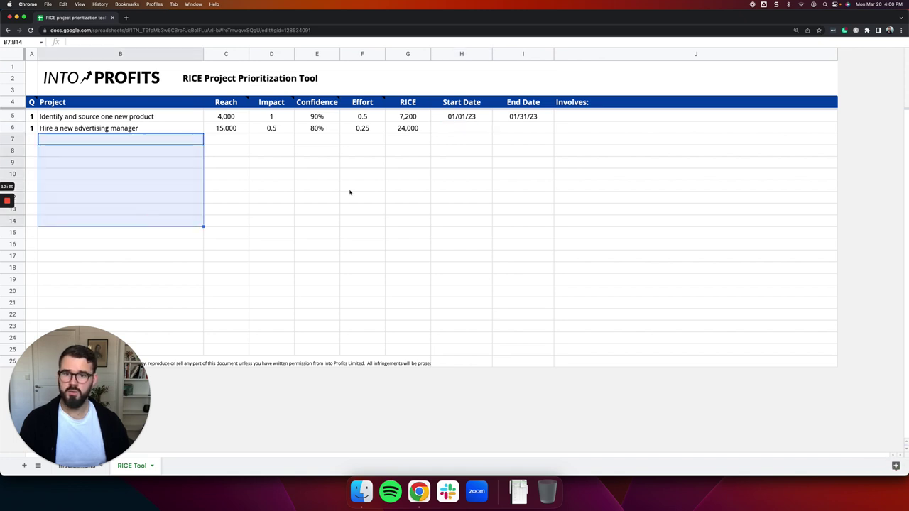
pyautogui.click(462, 140)
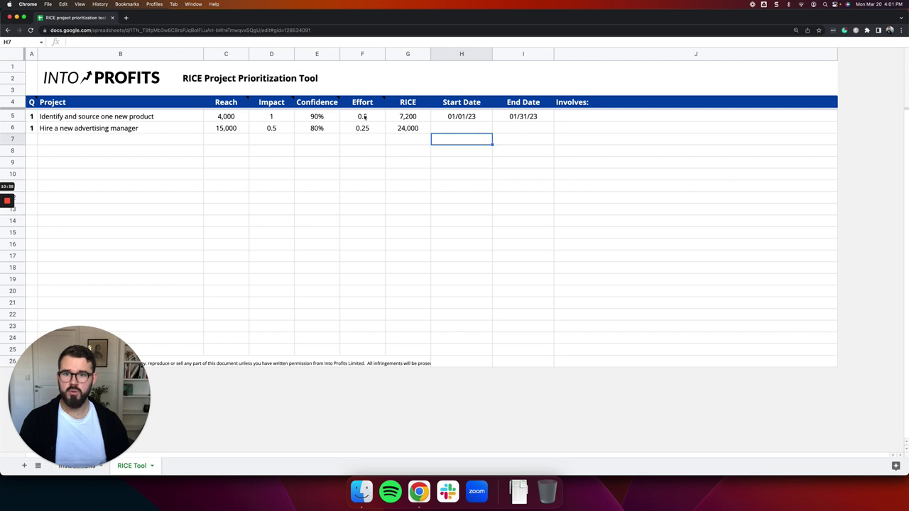
pyautogui.moveTo(364, 117); pyautogui.dragTo(362, 128)
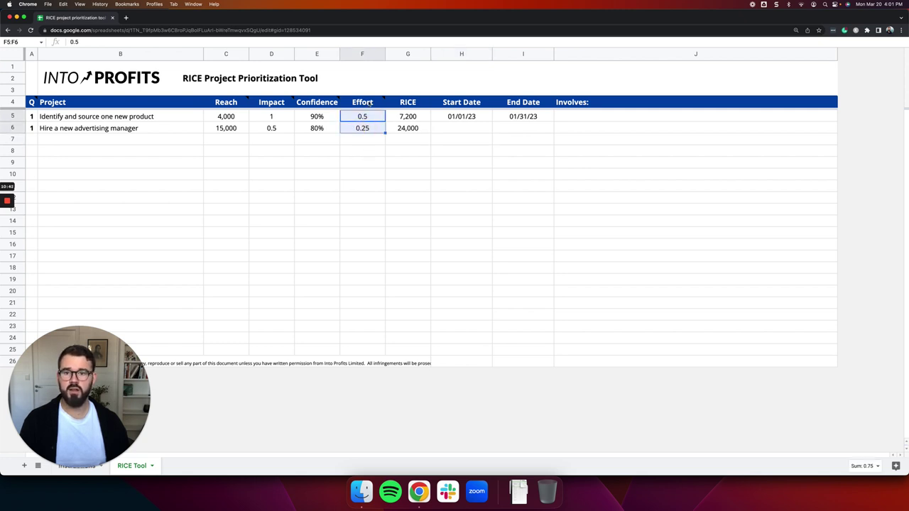
pyautogui.moveTo(370, 103)
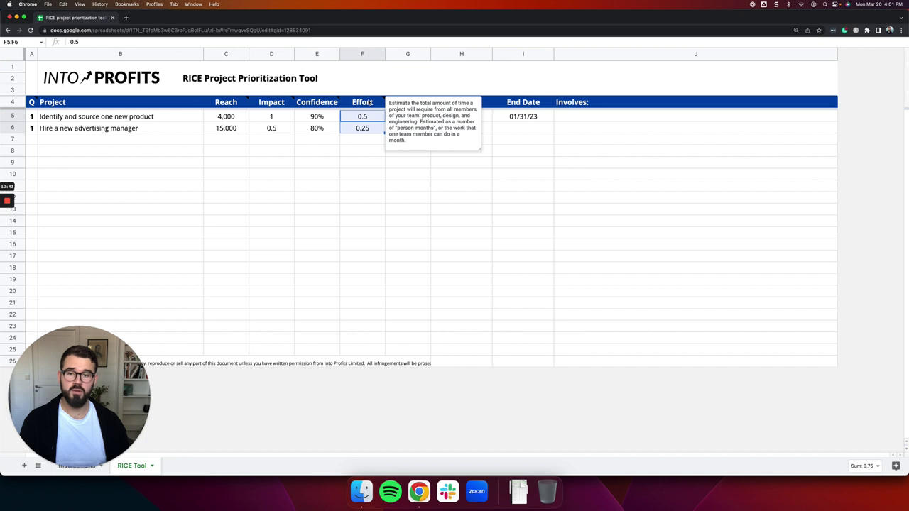
pyautogui.click(362, 142)
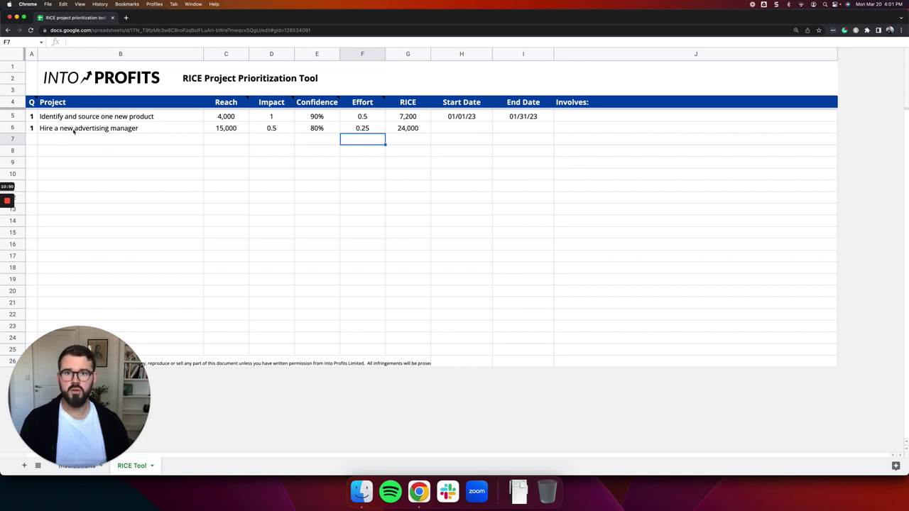
pyautogui.click(32, 118)
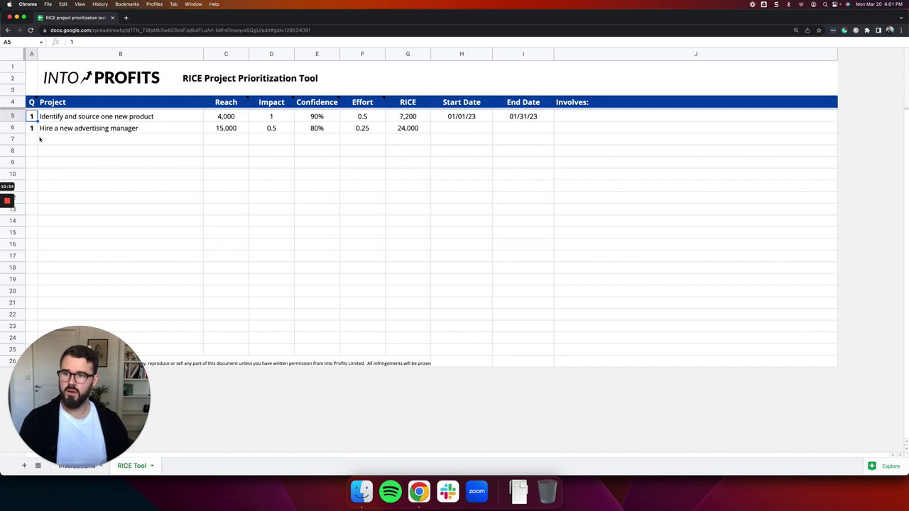
pyautogui.click(33, 140)
pyautogui.click(36, 153)
pyautogui.write('1')
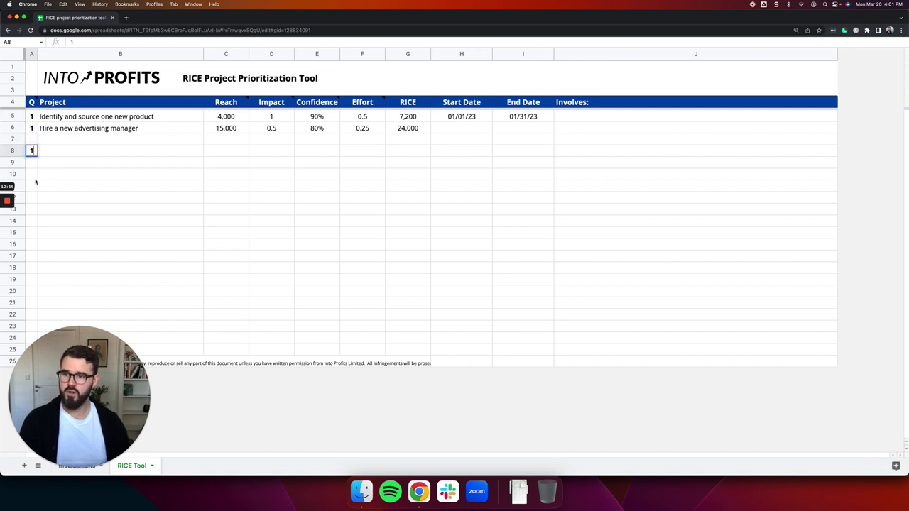
pyautogui.click(33, 185)
pyautogui.write('1')
pyautogui.click(61, 162)
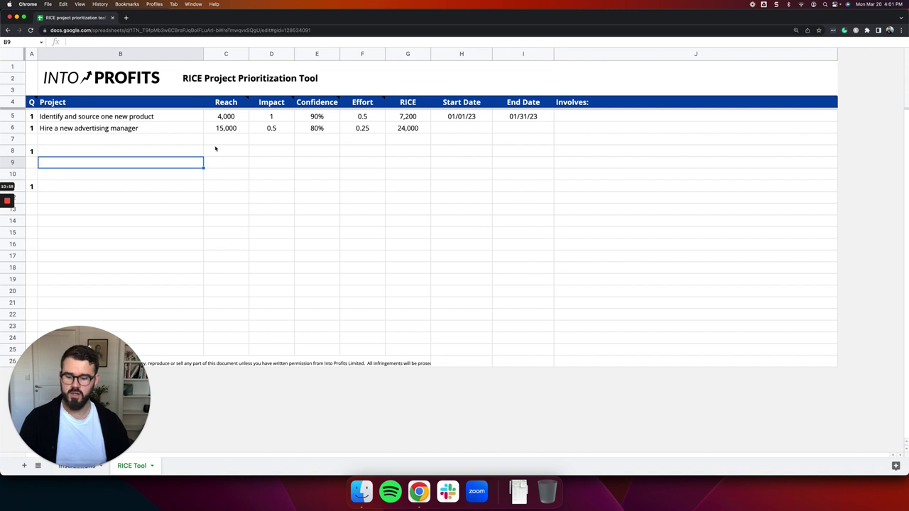
pyautogui.click(32, 139)
pyautogui.write('2')
pyautogui.click(32, 162)
pyautogui.write('2')
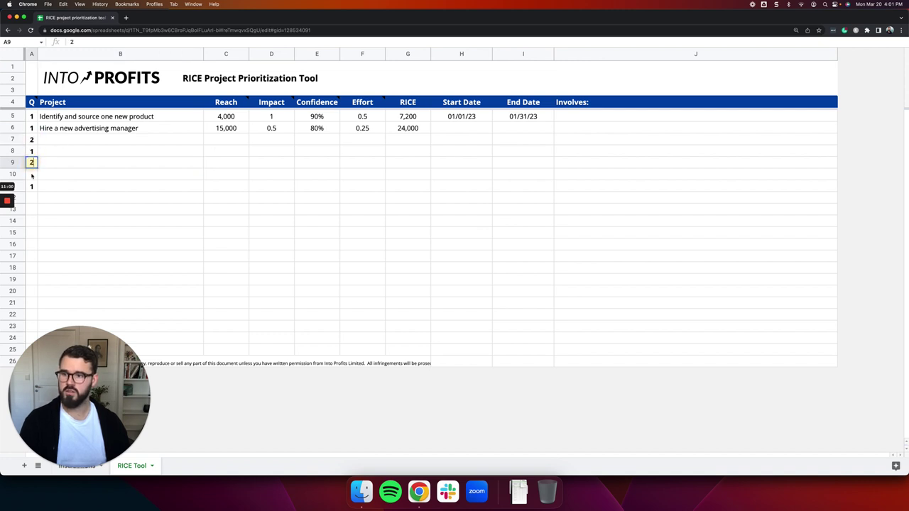
pyautogui.click(31, 174)
pyautogui.write('2')
pyautogui.click(145, 162)
pyautogui.hotkey('ctrl', 'z')
pyautogui.hotkey('ctrl', 'z')
pyautogui.hotkey('ctrl', 'z')
pyautogui.hotkey('ctrl', 'z')
pyautogui.hotkey('ctrl', 'z')
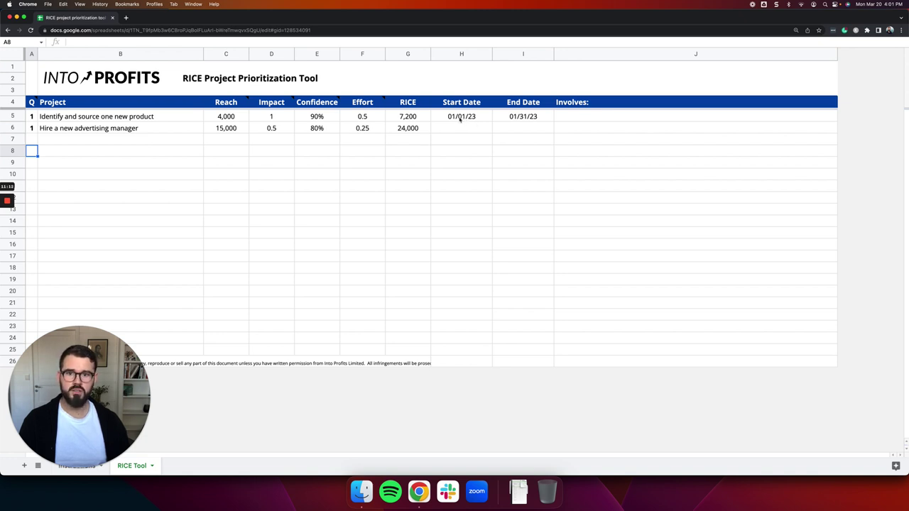
pyautogui.doubleClick(460, 119)
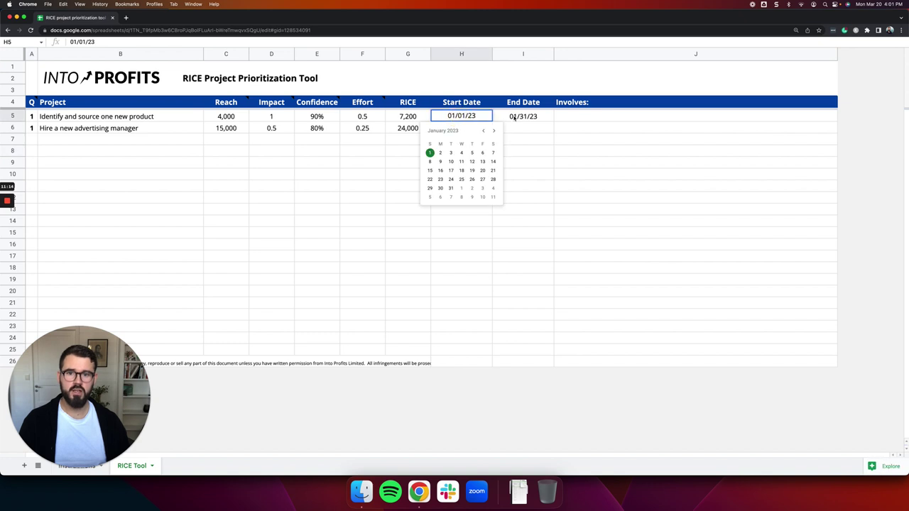
pyautogui.click(544, 140)
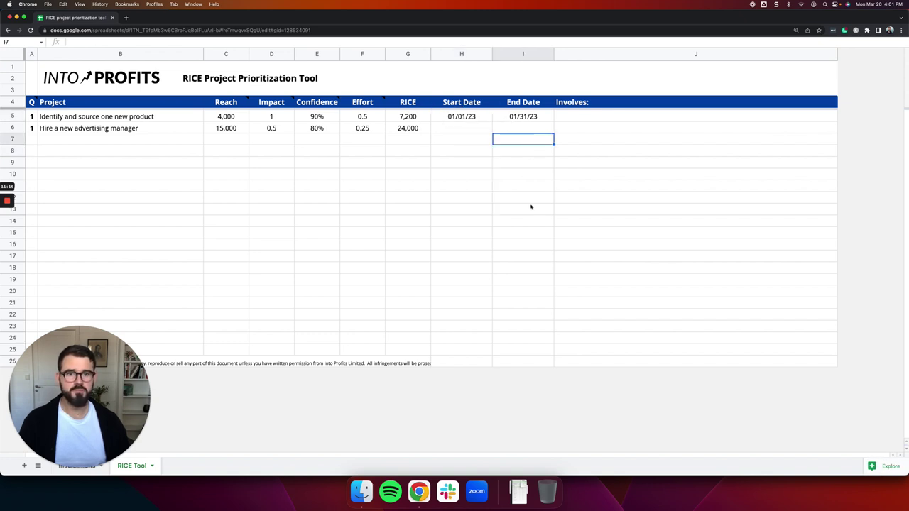
pyautogui.click(583, 117)
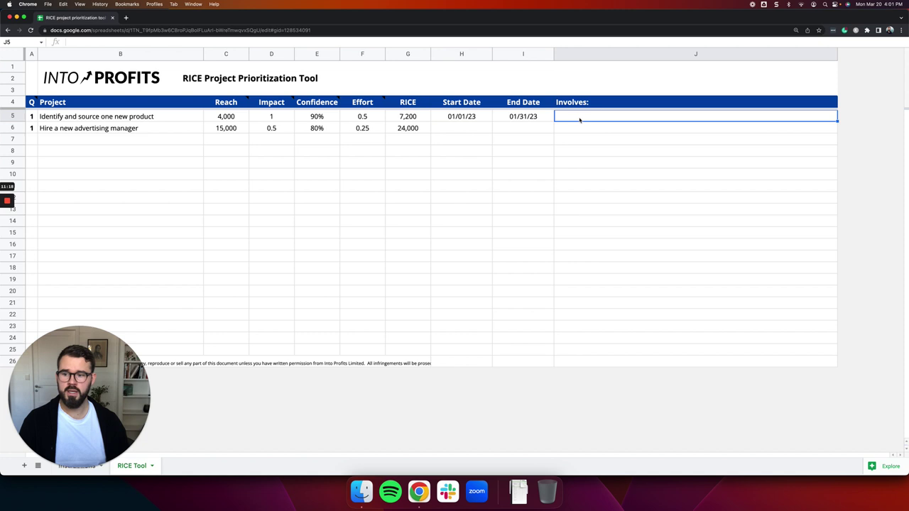
pyautogui.click(80, 55)
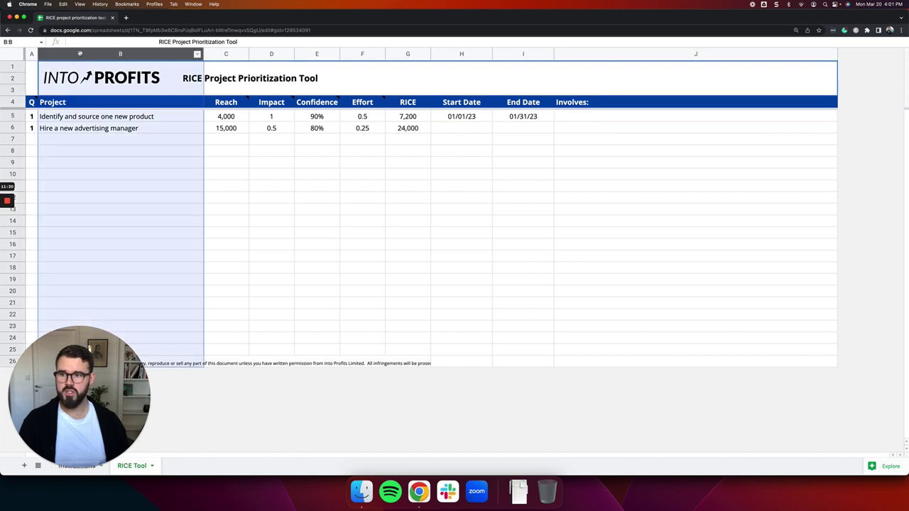
pyautogui.click(587, 118)
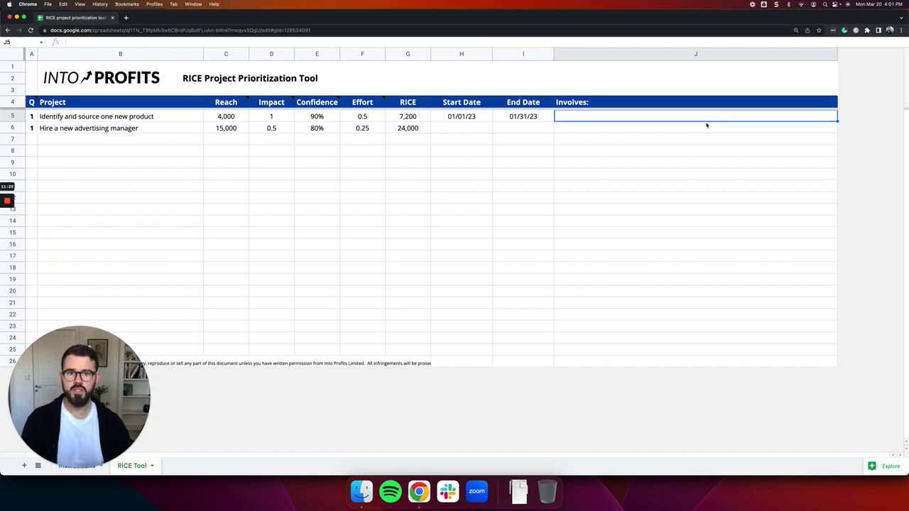
pyautogui.click(706, 126)
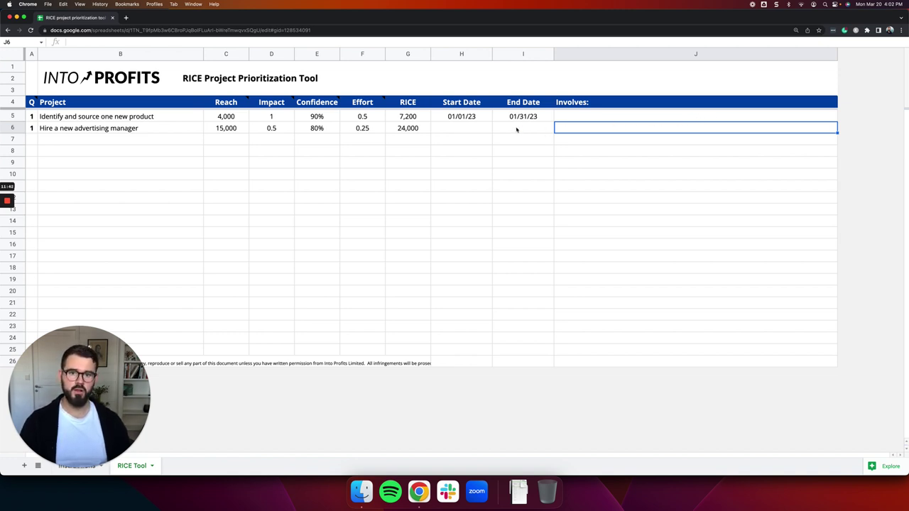
pyautogui.click(598, 54)
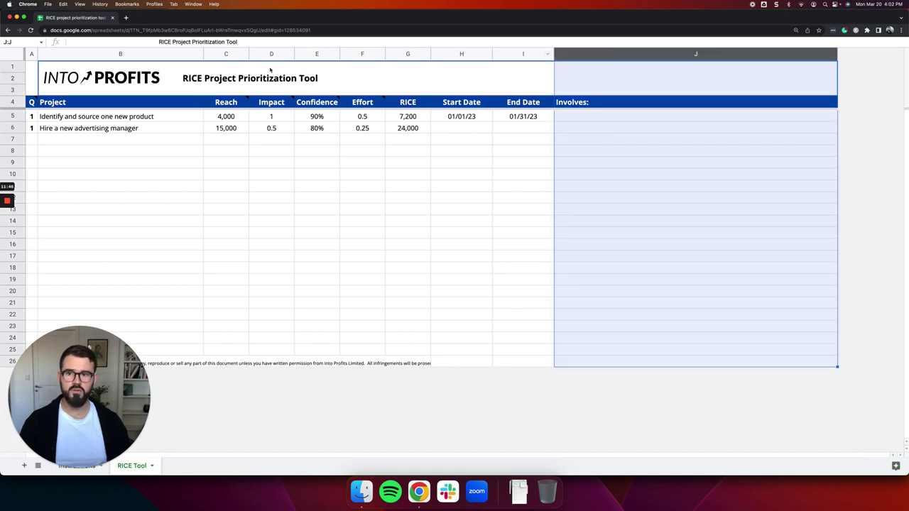
pyautogui.click(225, 55)
pyautogui.keyDown('shift'); pyautogui.click(386, 54); pyautogui.keyUp('shift')
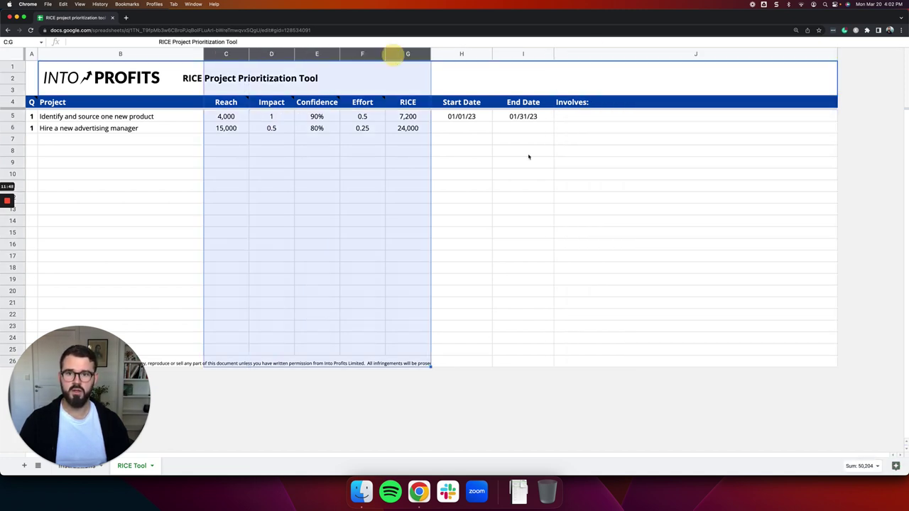
pyautogui.click(30, 54)
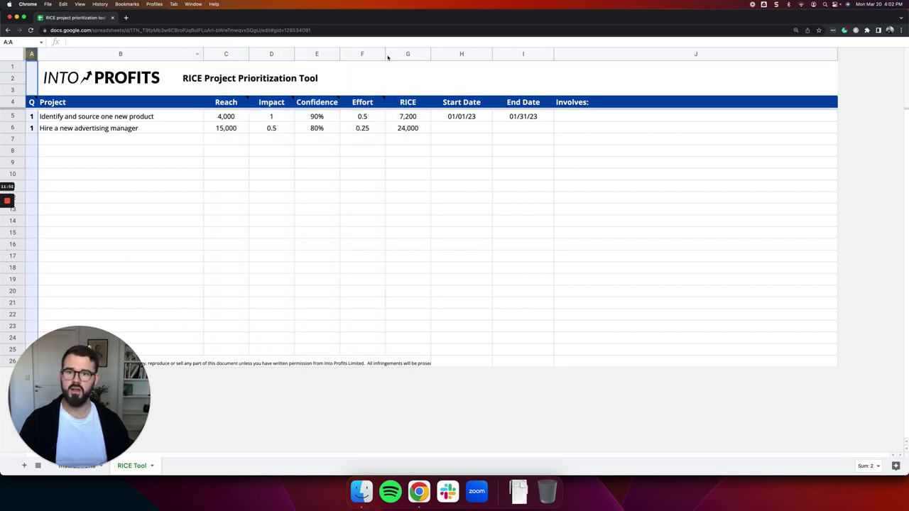
pyautogui.keyDown('shift'); pyautogui.click(473, 53); pyautogui.keyUp('shift')
pyautogui.click(541, 176)
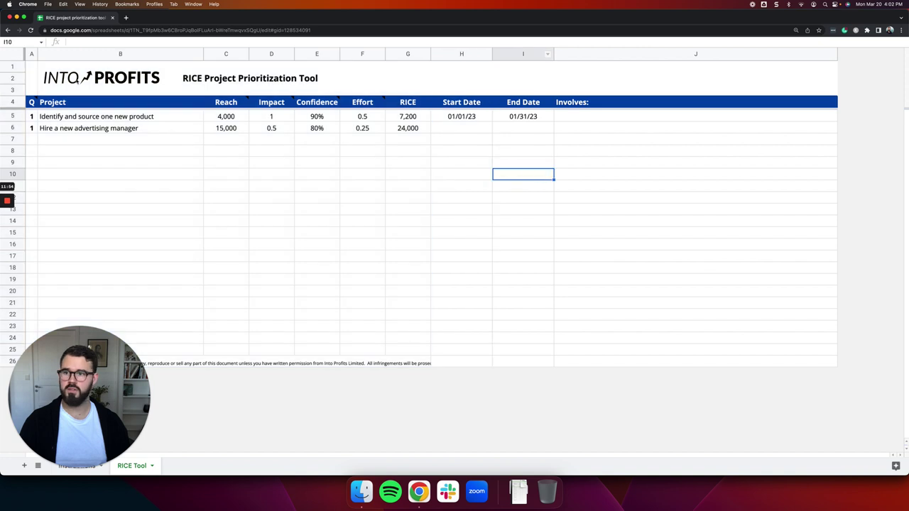
pyautogui.click(31, 57)
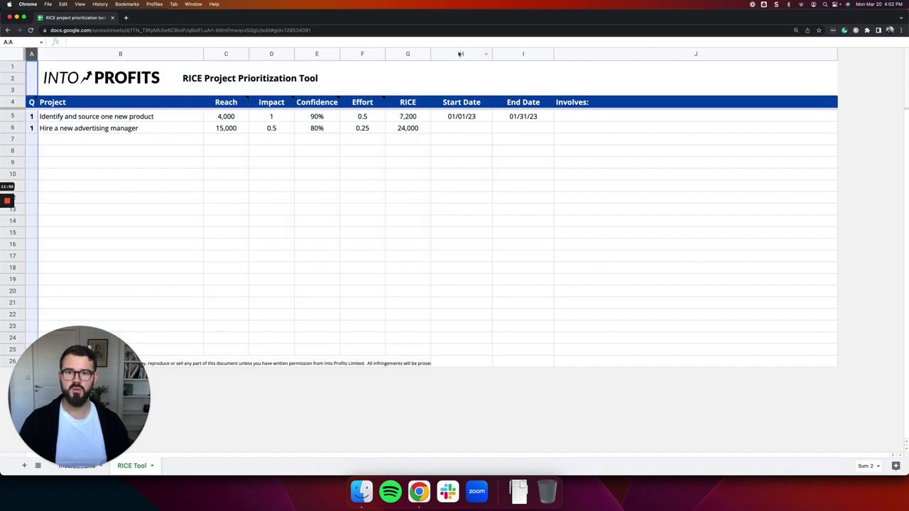
pyautogui.click(462, 53)
pyautogui.keyDown('shift'); pyautogui.click(536, 55); pyautogui.keyUp('shift')
pyautogui.keyDown('shift'); pyautogui.click(604, 53); pyautogui.keyUp('shift')
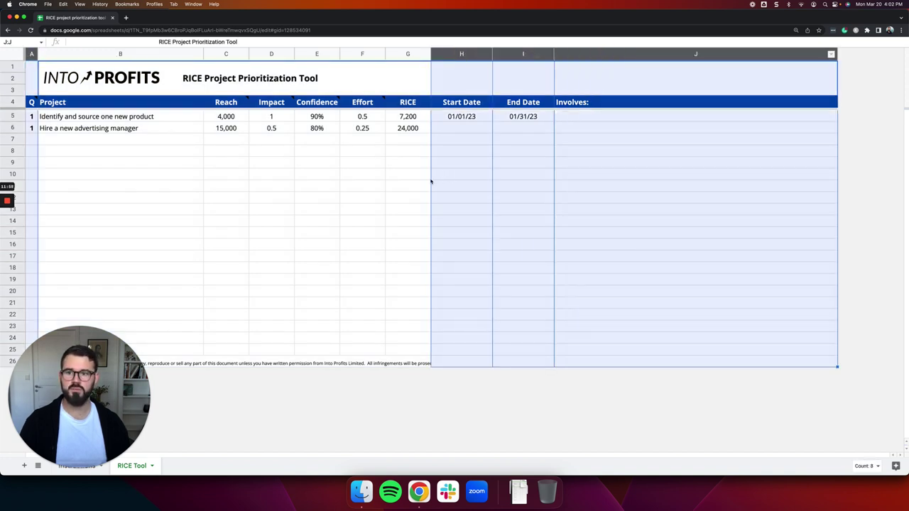
pyautogui.click(406, 142)
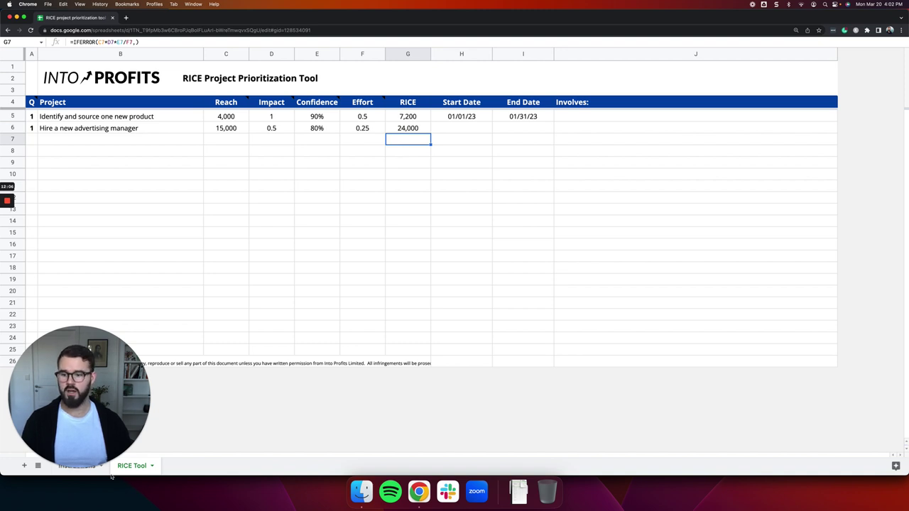
# Step: Switch to the Instructions sheet, highlight the Step 1 and Step 2 rows, and restore the menus
pyautogui.click(68, 466)
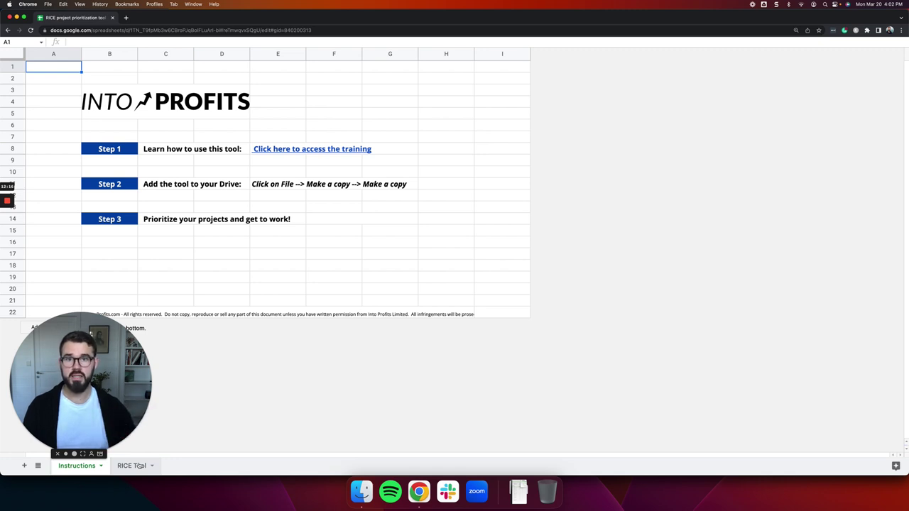
pyautogui.click(20, 147)
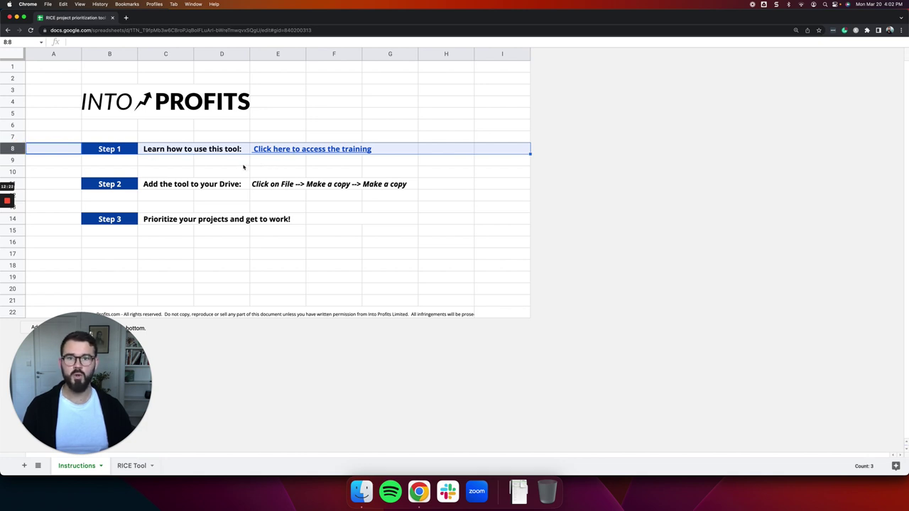
pyautogui.click(21, 184)
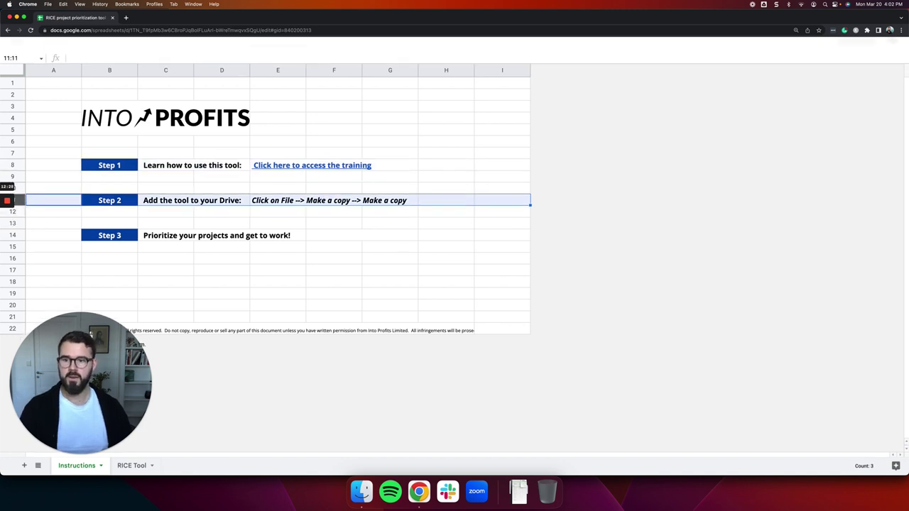
pyautogui.press('Escape')
# Step: Show where File › Make a copy is, close the menu, and highlight the Step 3 row
pyautogui.click(37, 58)
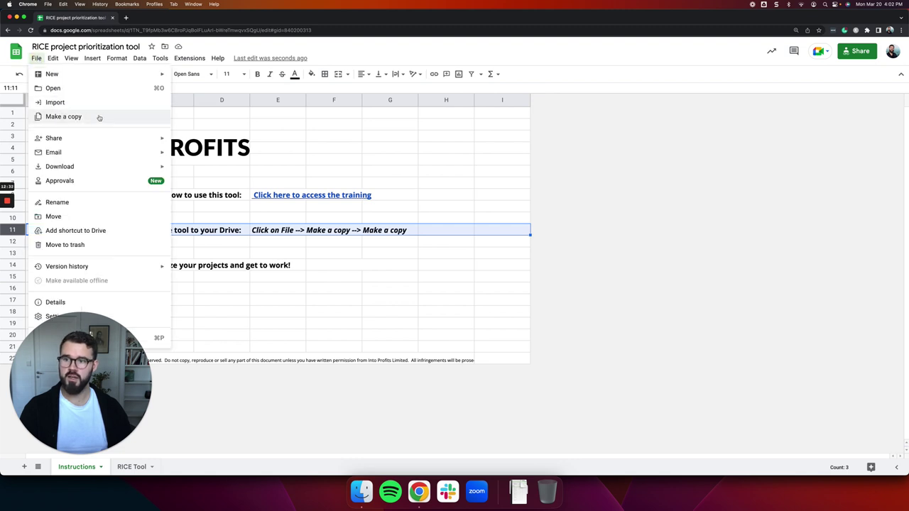
pyautogui.click(438, 177)
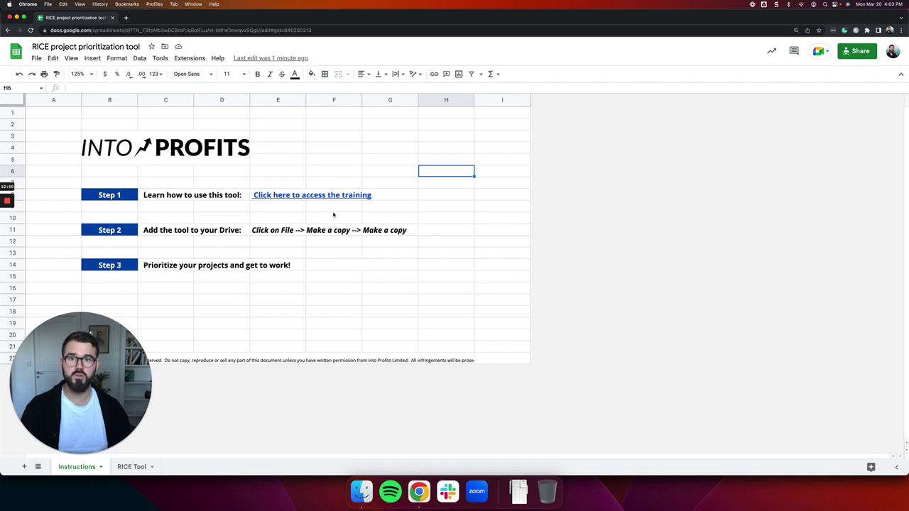
pyautogui.click(13, 264)
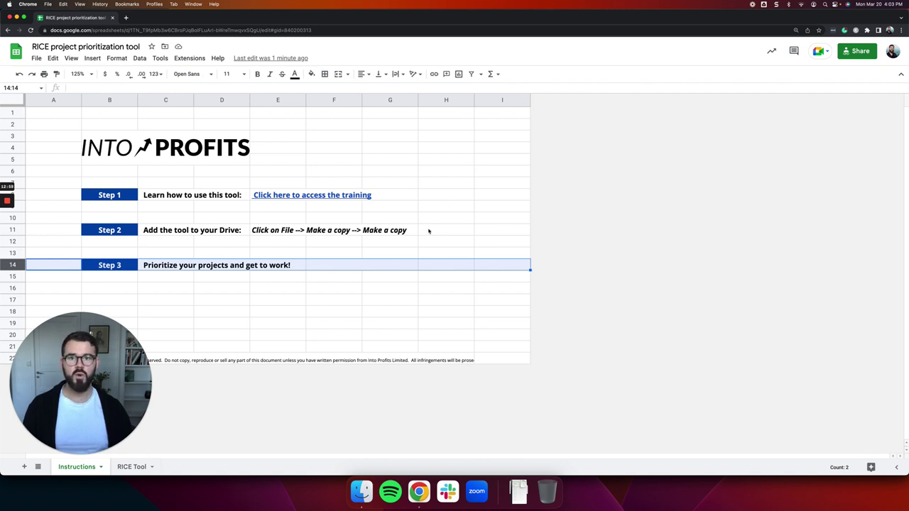
pyautogui.click(135, 466)
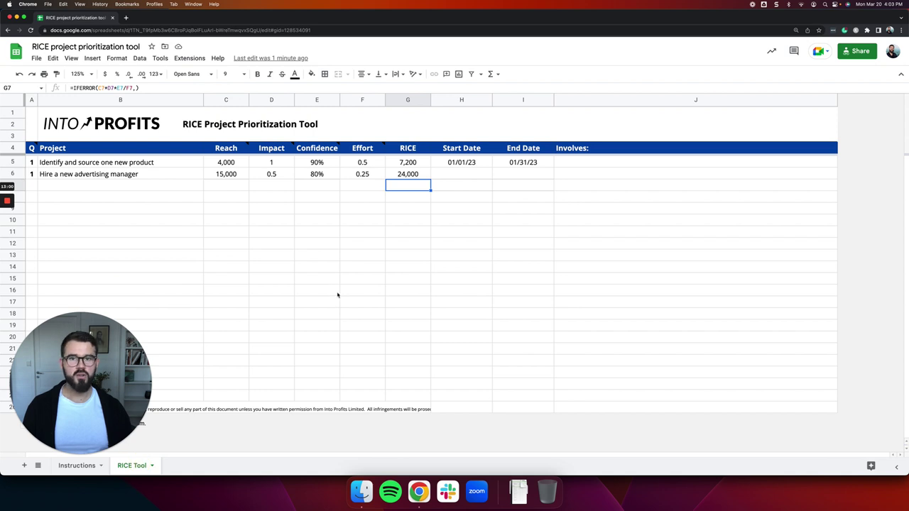
pyautogui.click(114, 185)
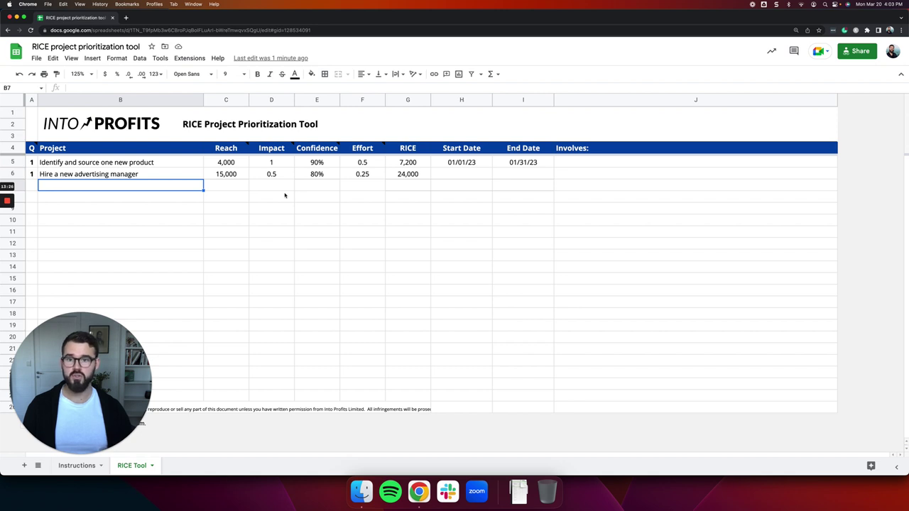
pyautogui.click(6, 174)
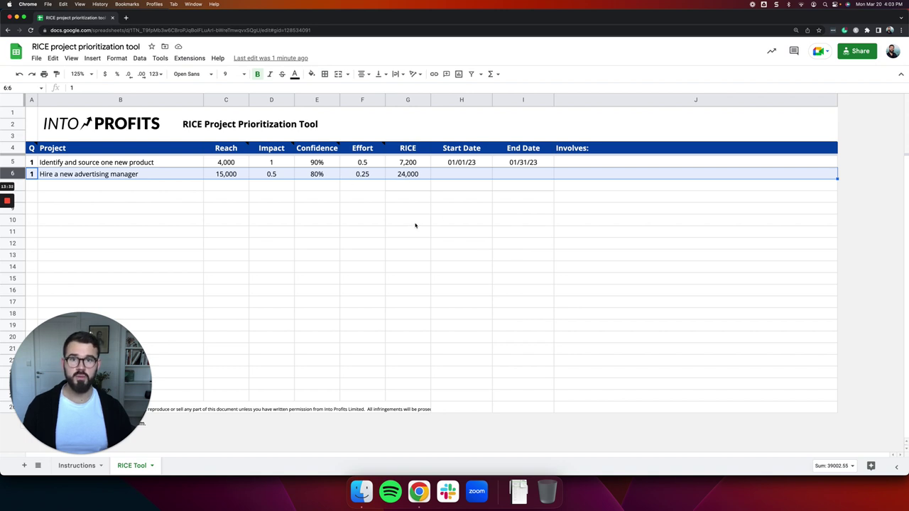
pyautogui.click(566, 178)
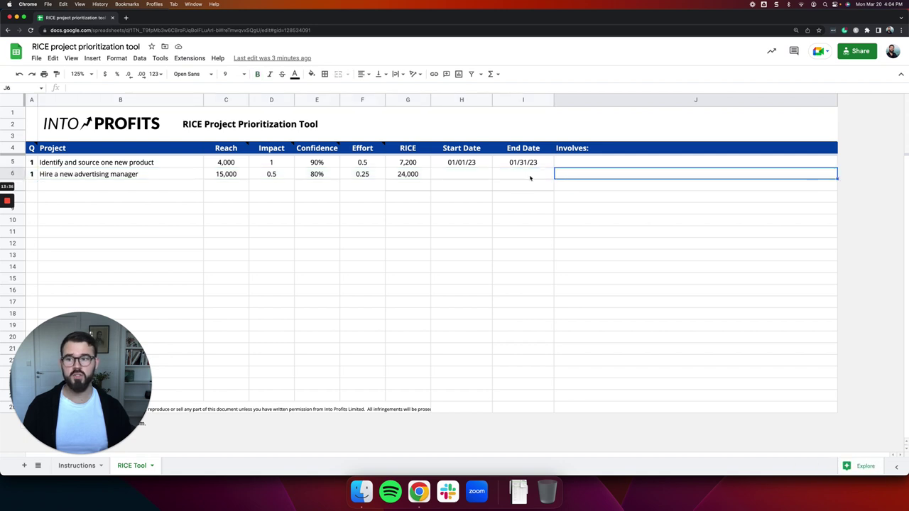